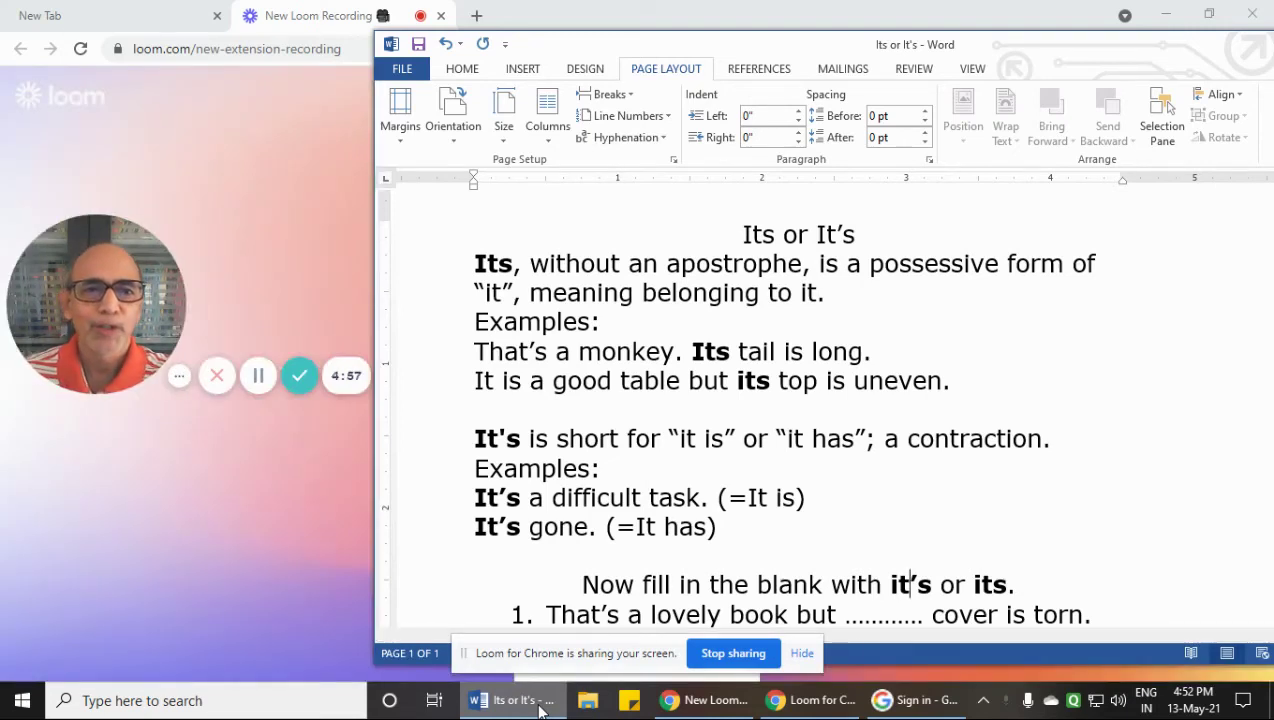
Highlight the Its and It's definitions and their monkey, table and It's gone examples
{"action": "left_click", "coordinate": [802, 653]}
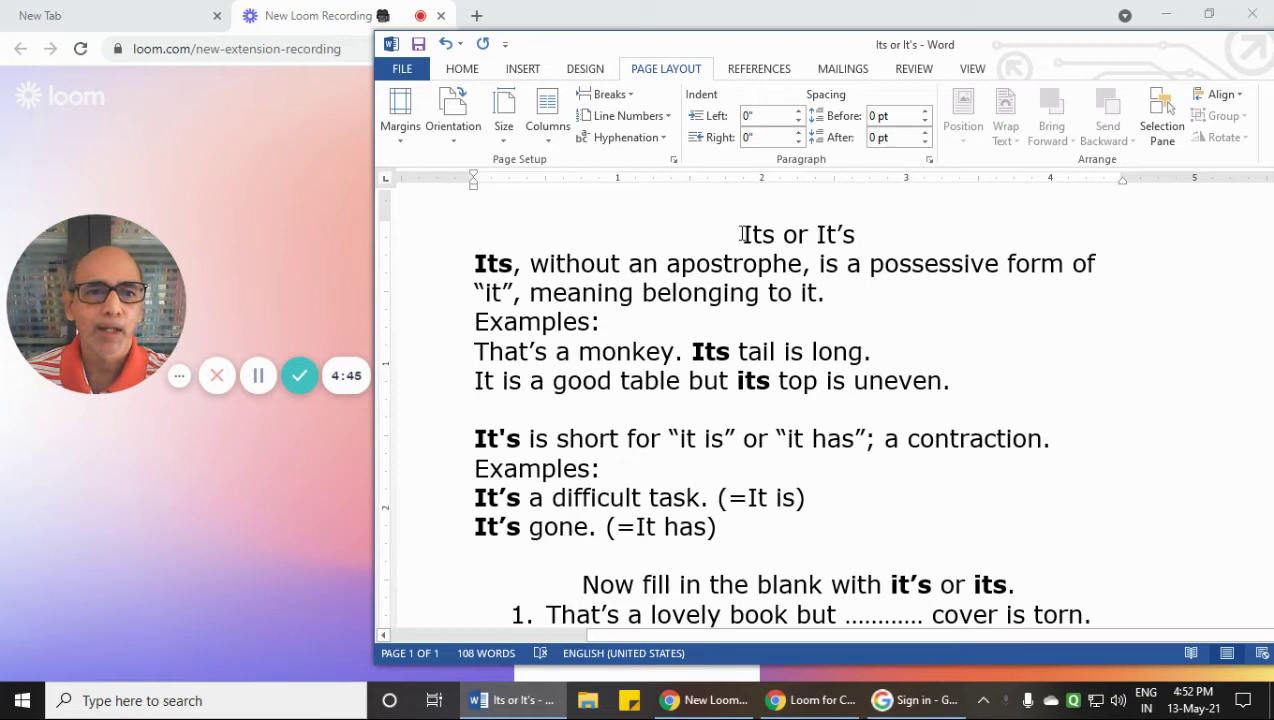
{"action": "left_click_drag", "start_coordinate": [474, 262], "coordinate": [514, 264]}
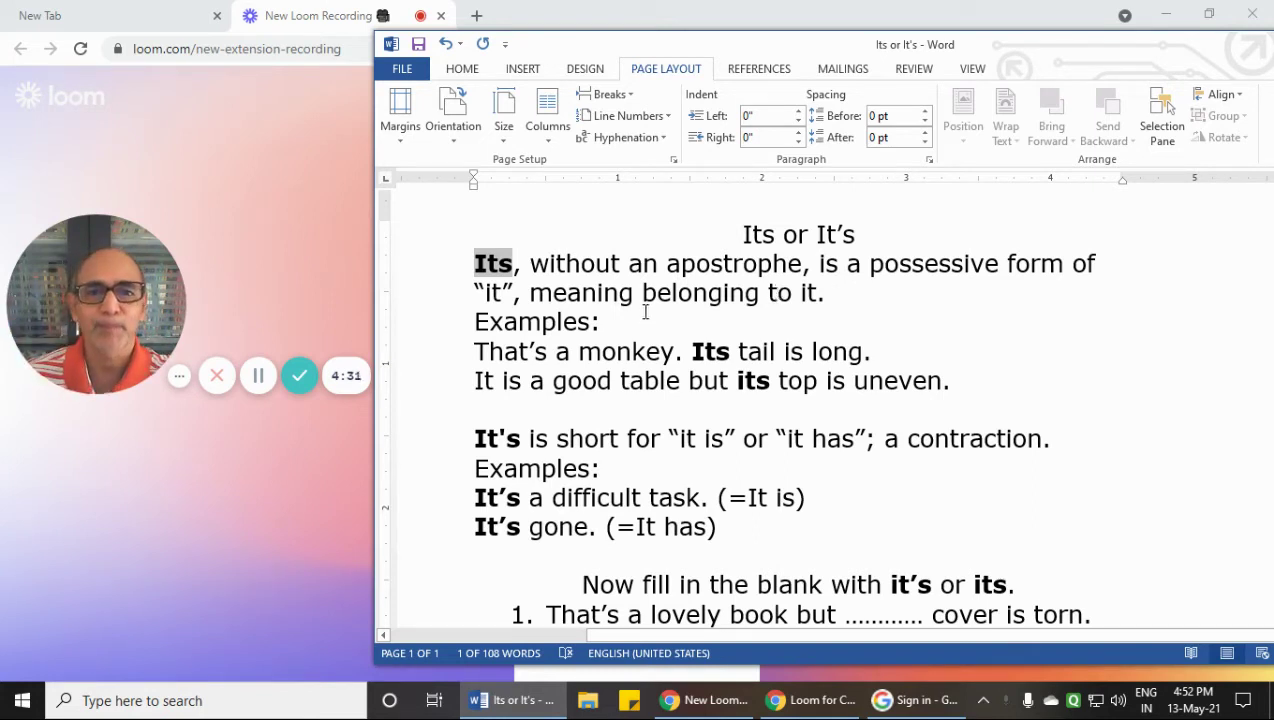
{"action": "left_click_drag", "start_coordinate": [478, 352], "coordinate": [870, 355]}
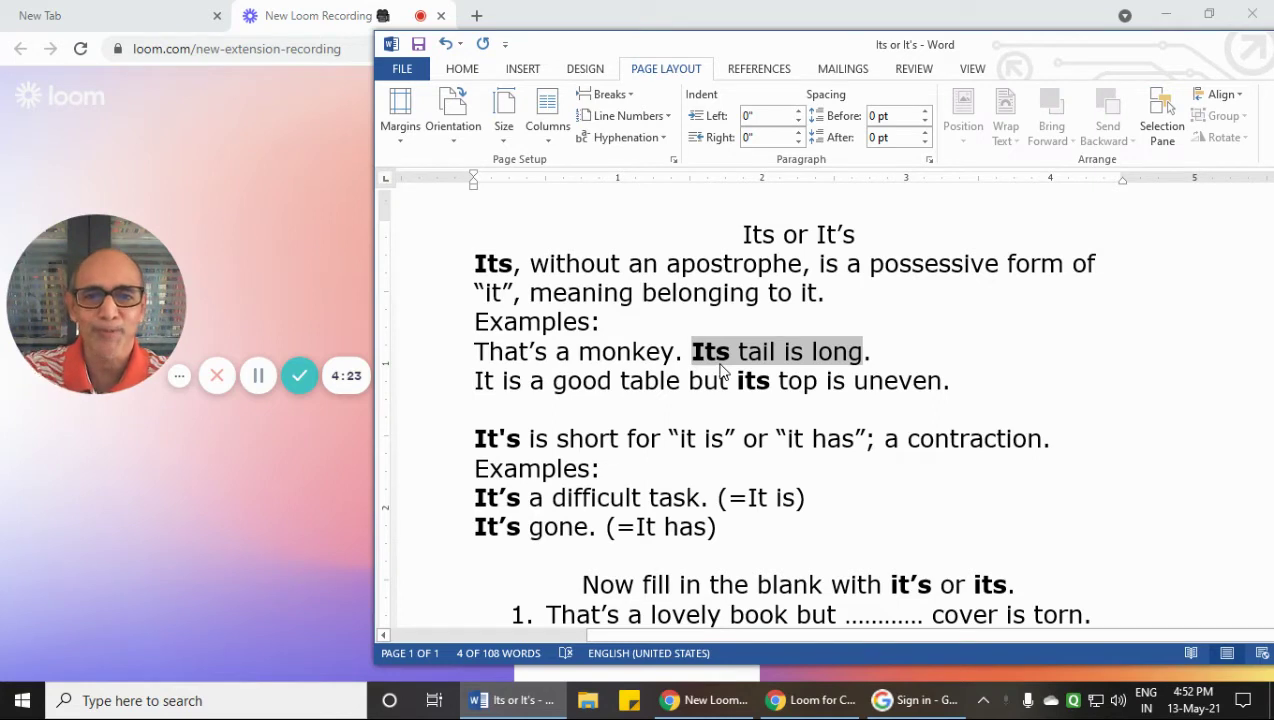
{"action": "left_click_drag", "start_coordinate": [692, 352], "coordinate": [724, 354]}
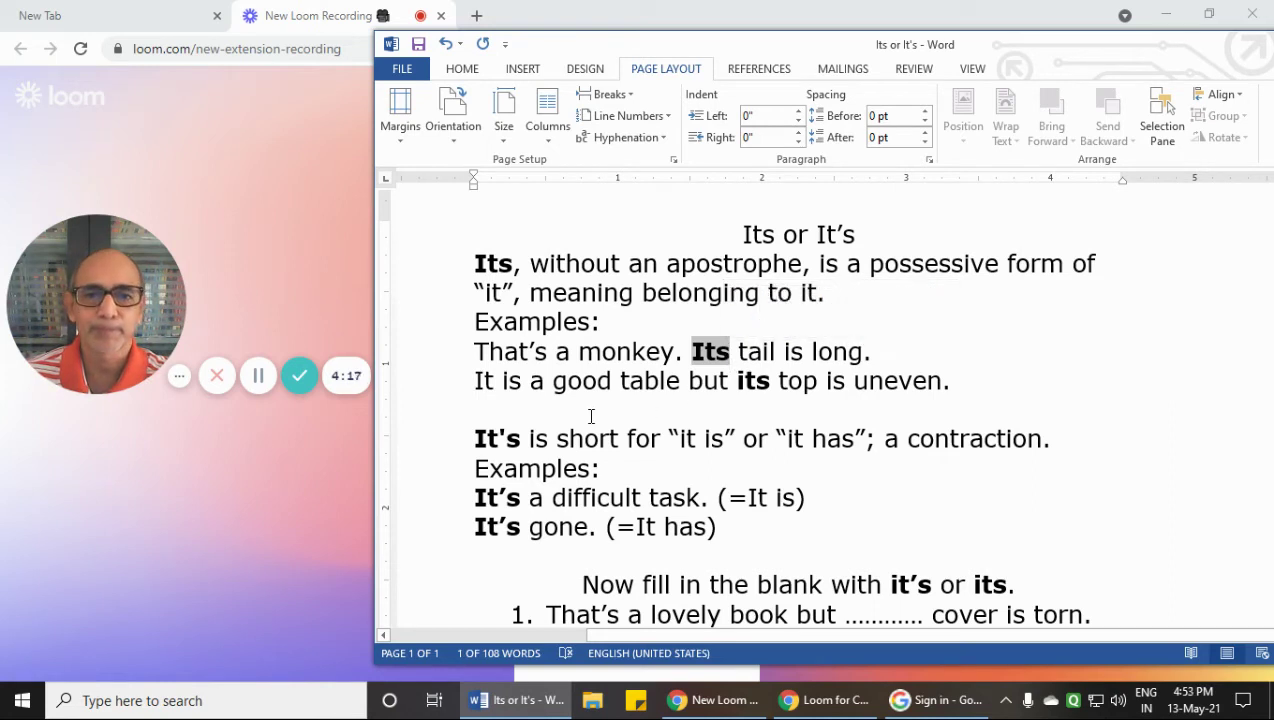
{"action": "left_click_drag", "start_coordinate": [469, 380], "coordinate": [652, 387]}
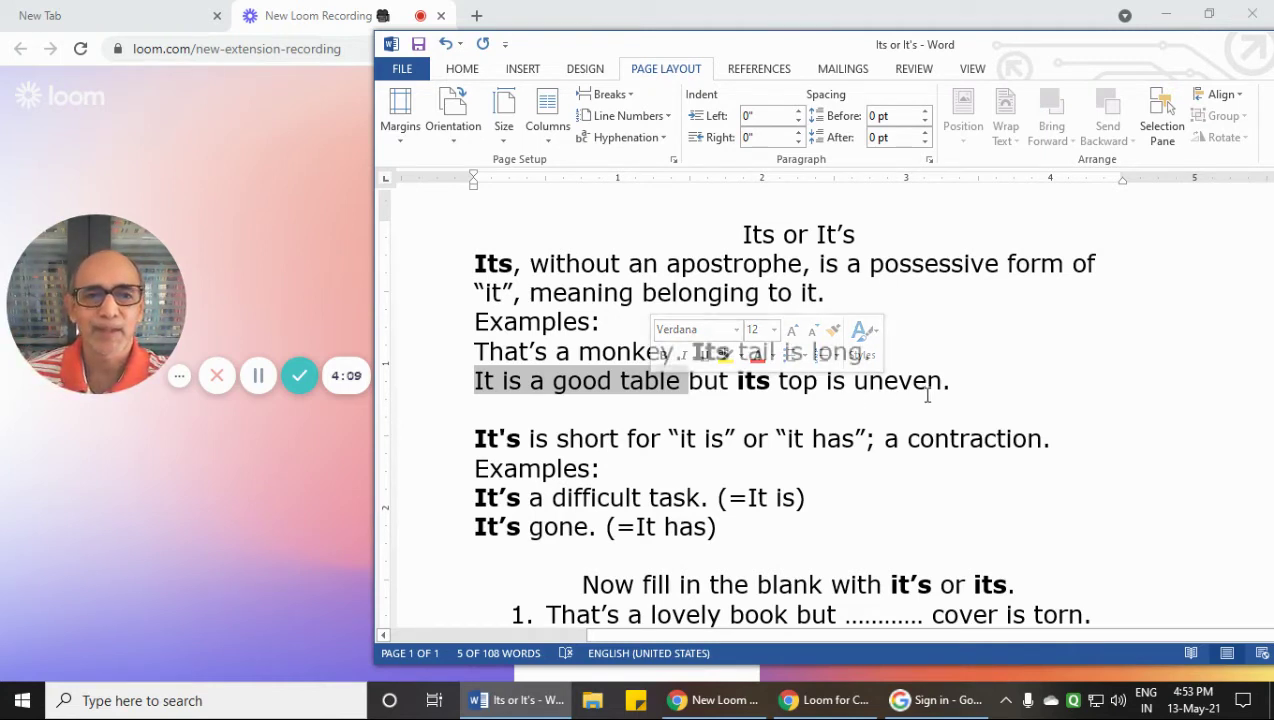
{"action": "left_click", "coordinate": [627, 442]}
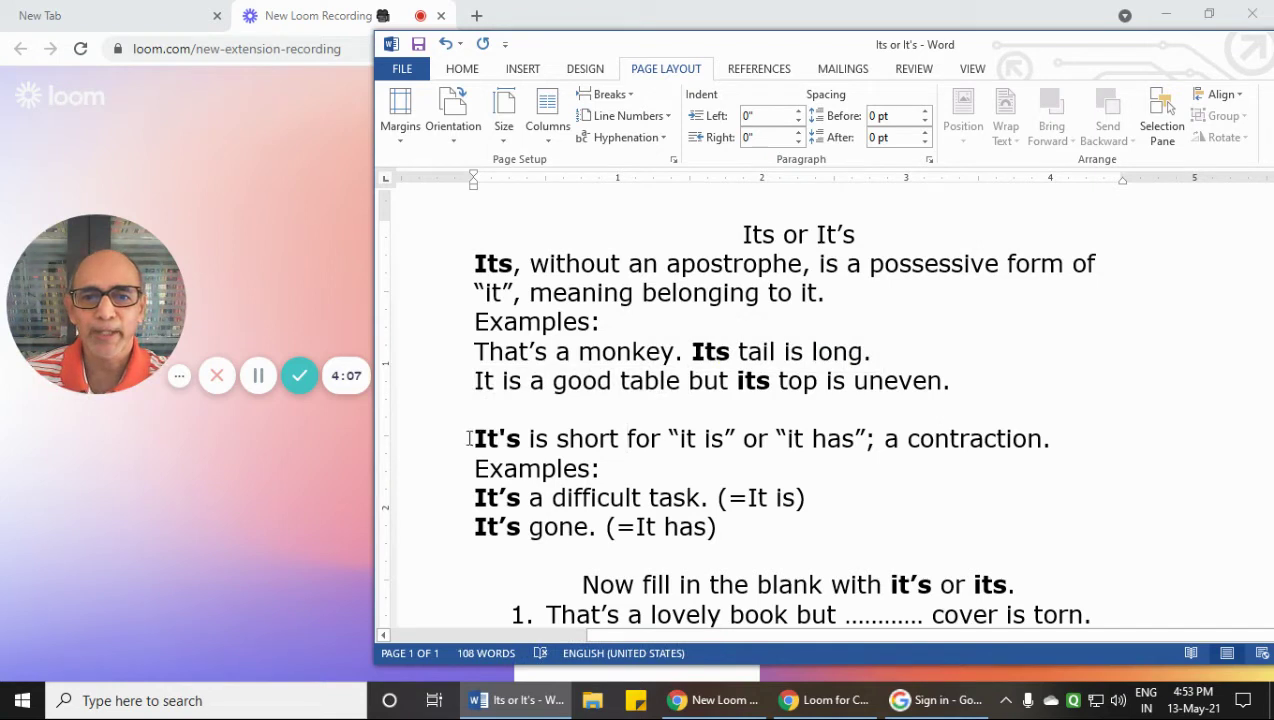
{"action": "left_click_drag", "start_coordinate": [469, 438], "coordinate": [529, 440]}
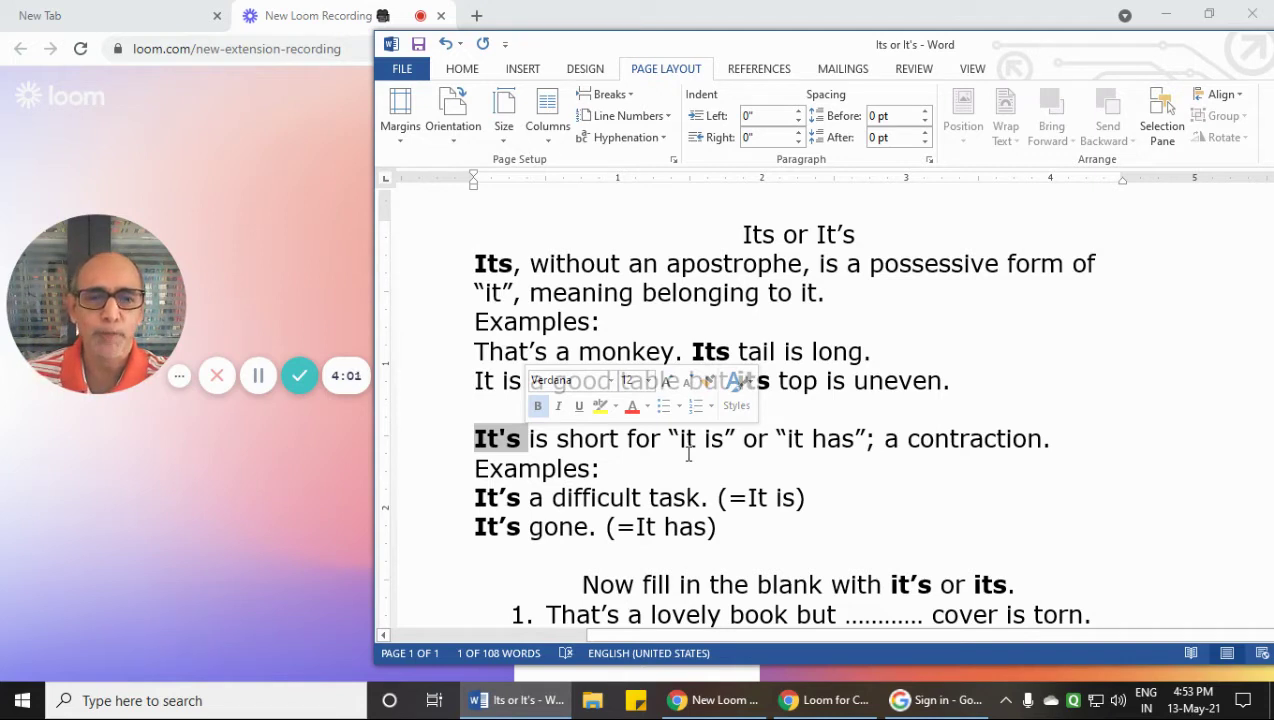
{"action": "left_click_drag", "start_coordinate": [677, 438], "coordinate": [882, 440]}
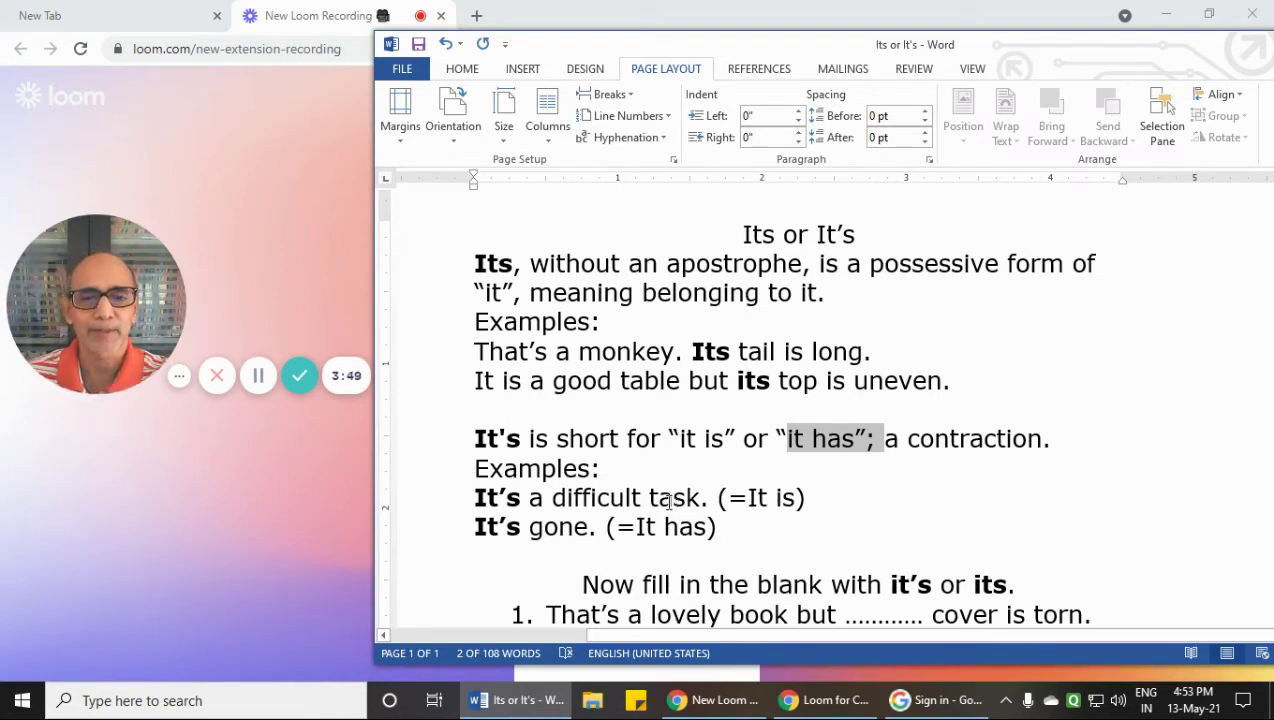
{"action": "left_click", "coordinate": [476, 526]}
{"action": "left_click_drag", "start_coordinate": [501, 526], "coordinate": [566, 530]}
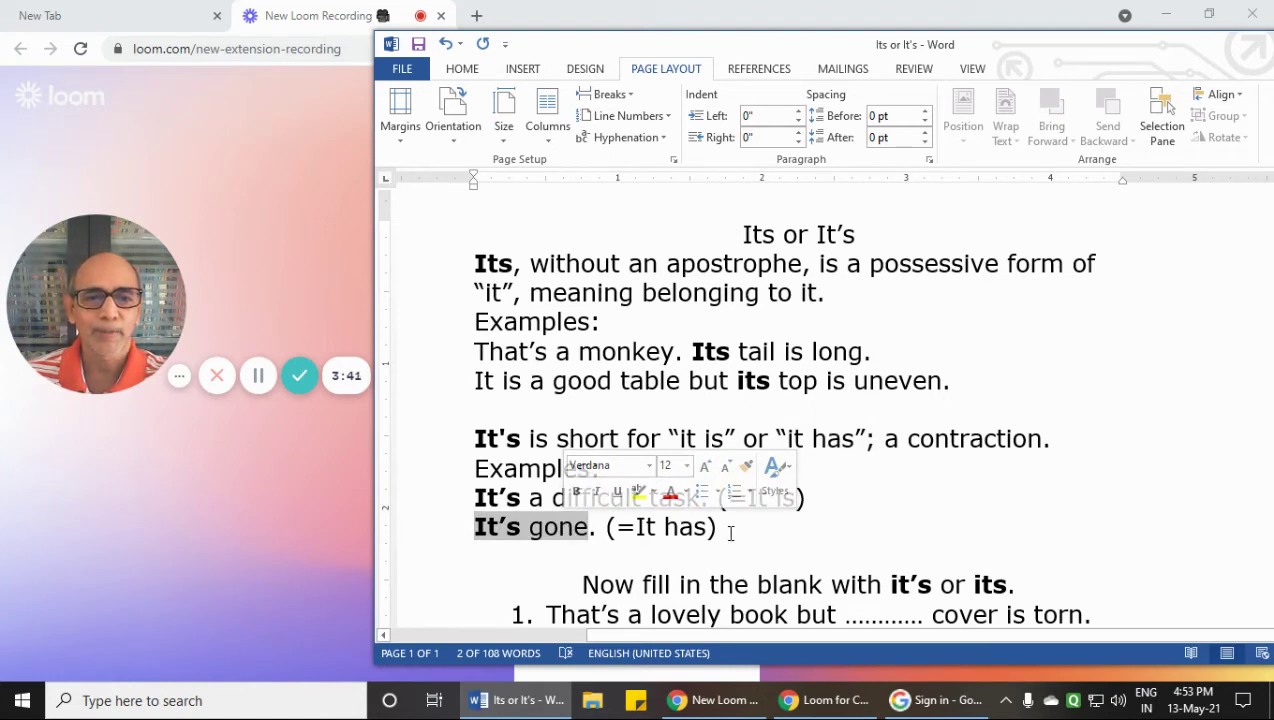
Point out the bold it's in the exercise heading and sentence 1's first blank
{"action": "scroll", "coordinate": [890, 447], "scroll_direction": "down", "scroll_amount": 5}
{"action": "scroll", "coordinate": [890, 447], "scroll_direction": "up", "scroll_amount": 1}
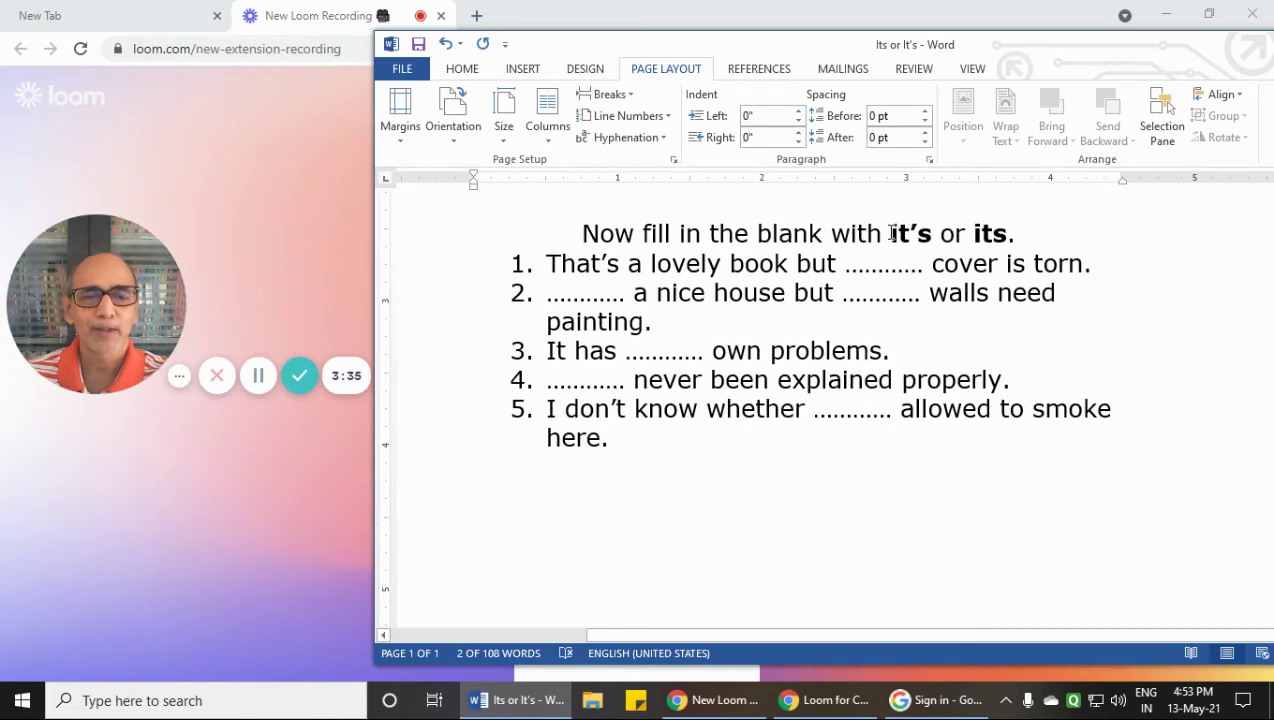
{"action": "left_click_drag", "start_coordinate": [890, 233], "coordinate": [928, 236]}
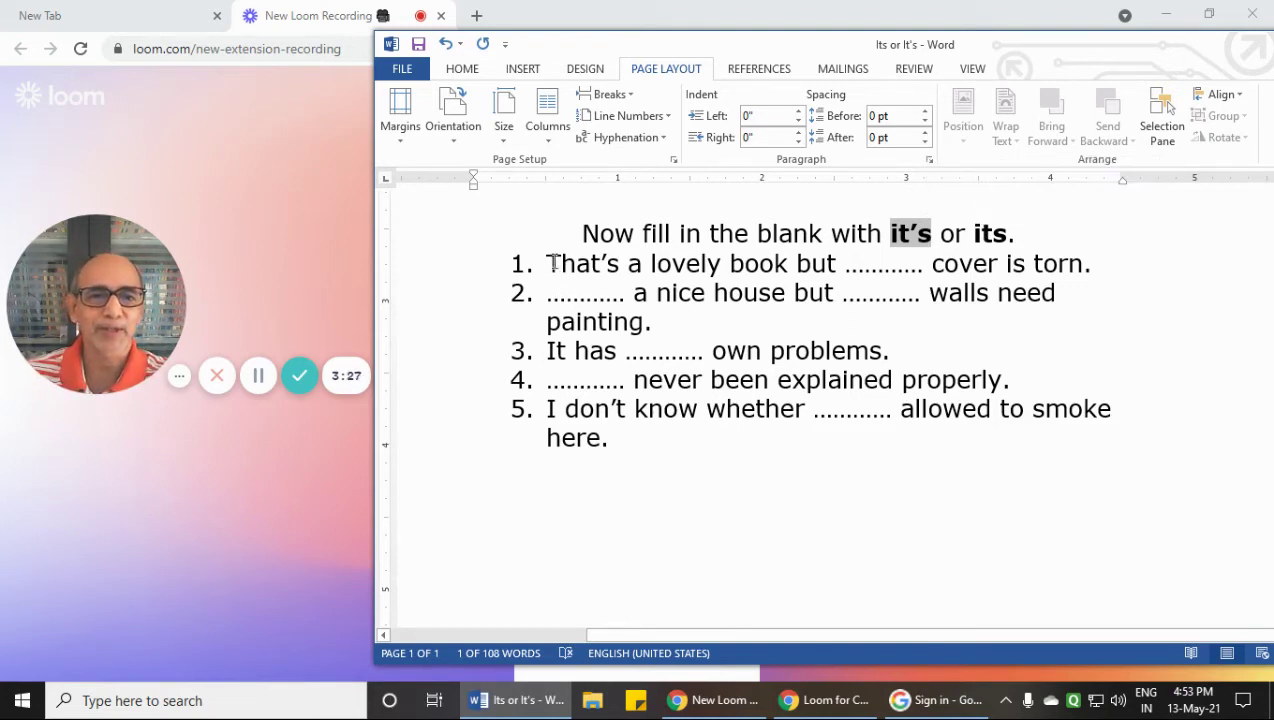
{"action": "left_click_drag", "start_coordinate": [845, 264], "coordinate": [922, 266]}
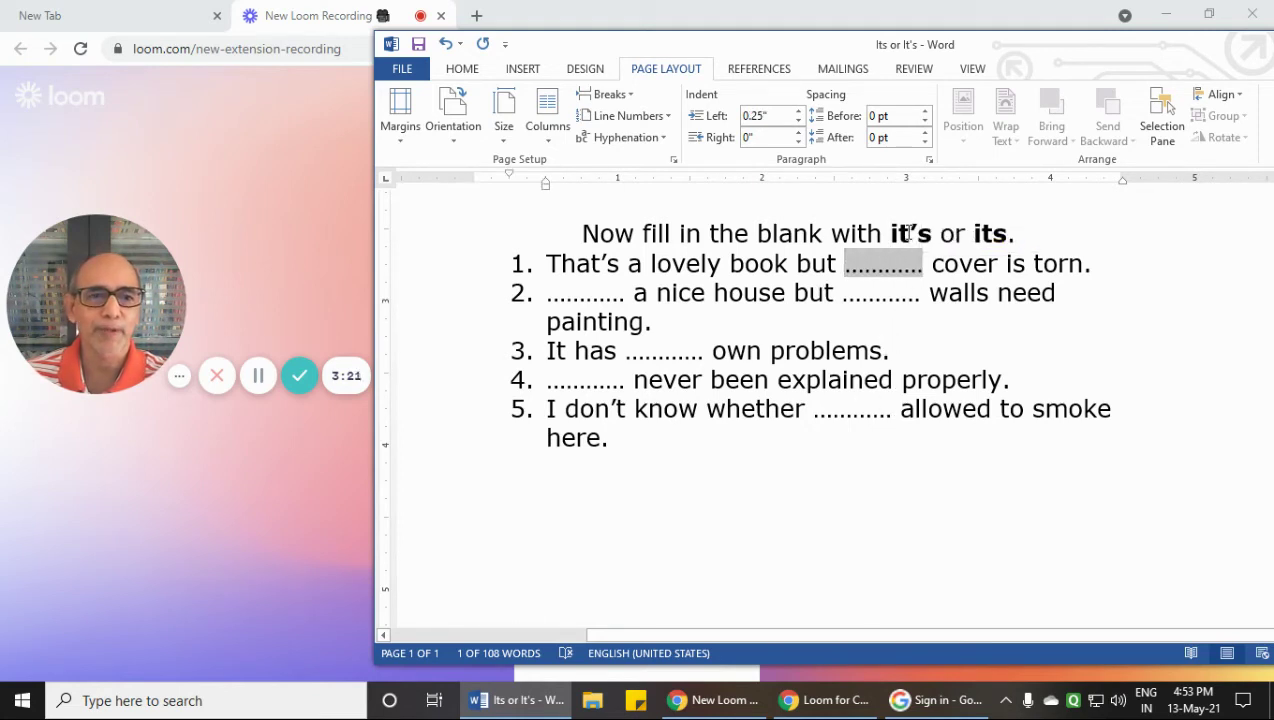
Paste the heading's bold its into sentence 1's blank, delete the leftover dots, then select the heading's it's
{"action": "double_click", "coordinate": [984, 236]}
{"action": "key", "text": "ctrl+c"}
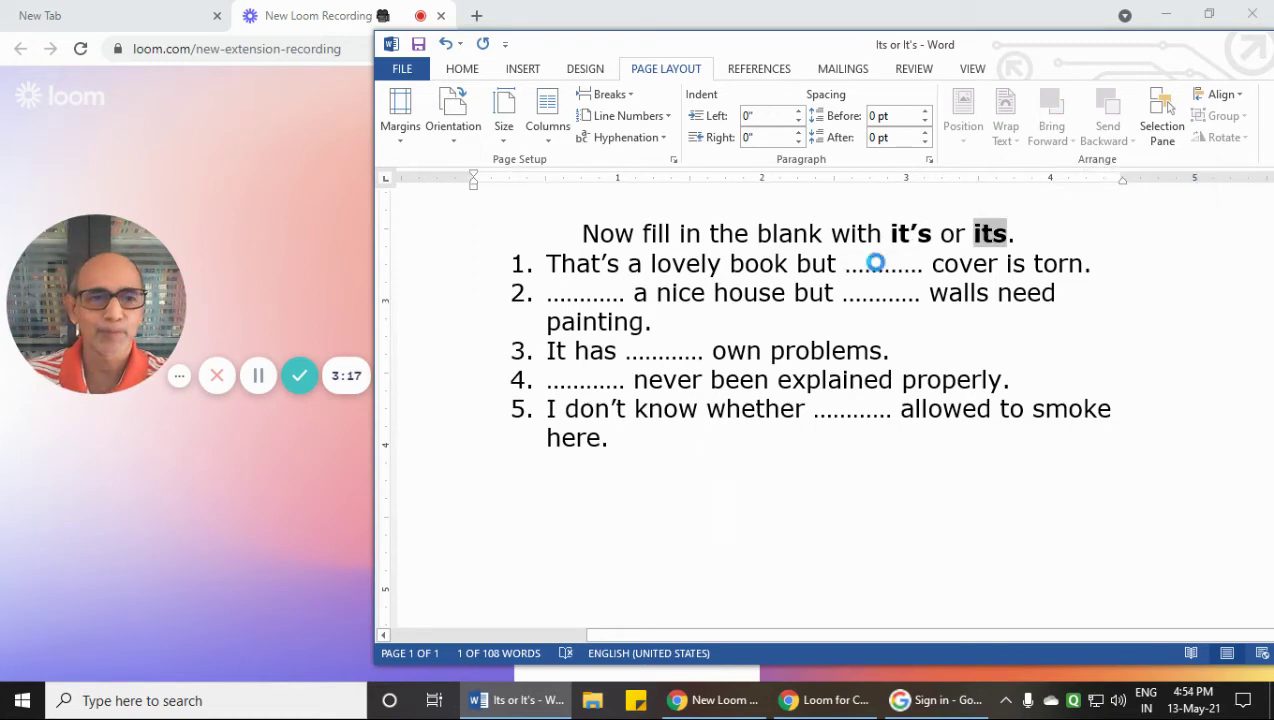
{"action": "left_click", "coordinate": [866, 263]}
{"action": "key", "text": "ctrl+v"}
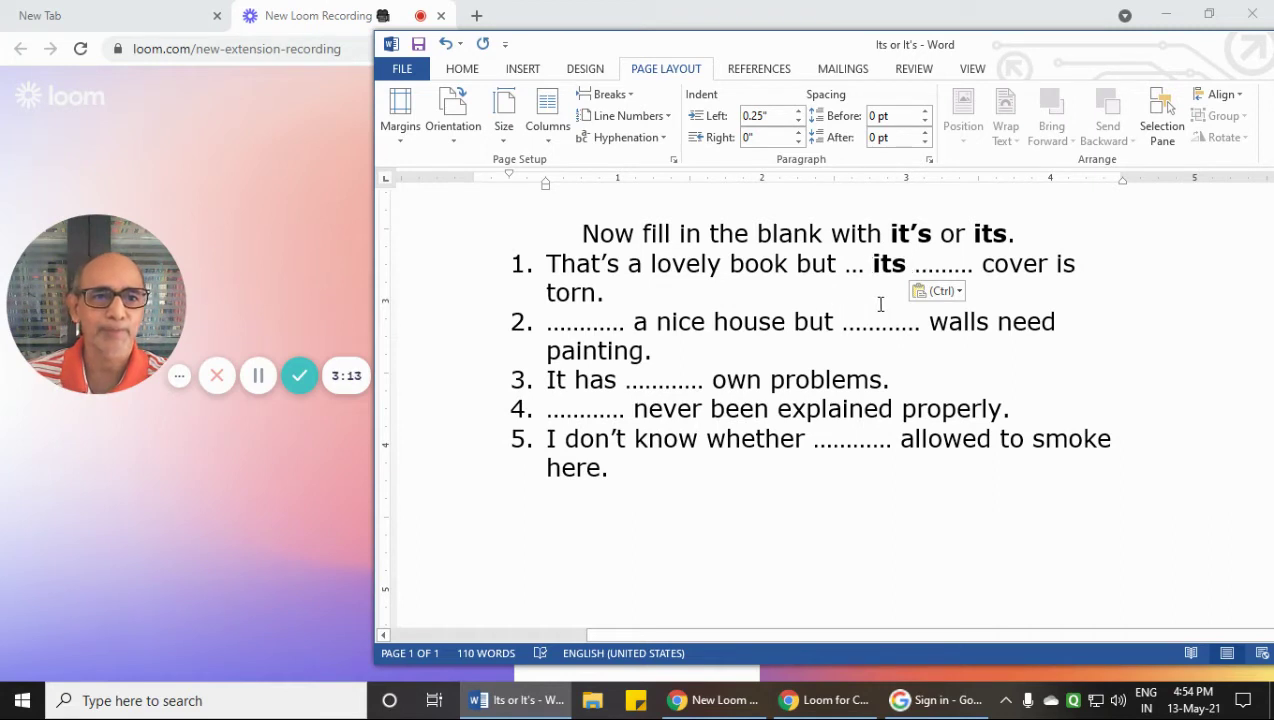
{"action": "key", "text": "Delete"}
{"action": "key", "text": "Delete"}
{"action": "key", "text": "Delete"}
{"action": "key", "text": "Delete"}
{"action": "key", "text": "Delete"}
{"action": "key", "text": "Delete"}
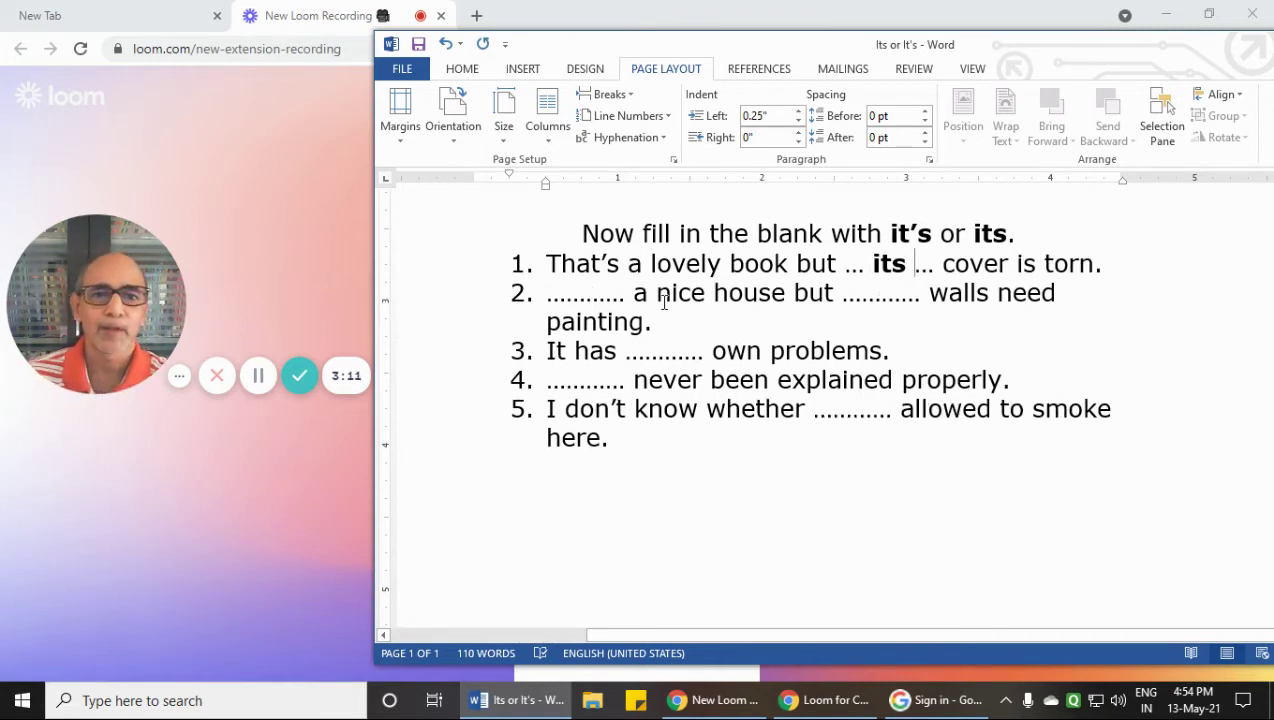
{"action": "left_click", "coordinate": [580, 298]}
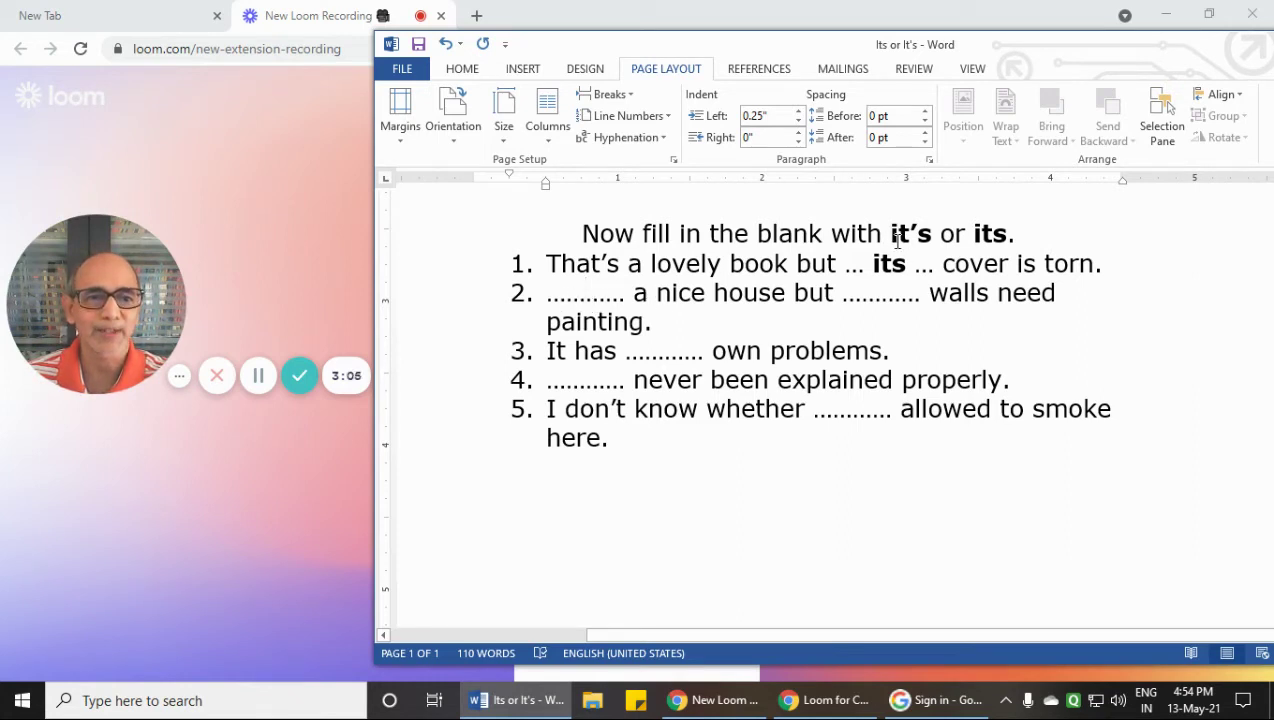
{"action": "left_click_drag", "start_coordinate": [889, 233], "coordinate": [928, 233]}
{"action": "key", "text": "ctrl+c"}
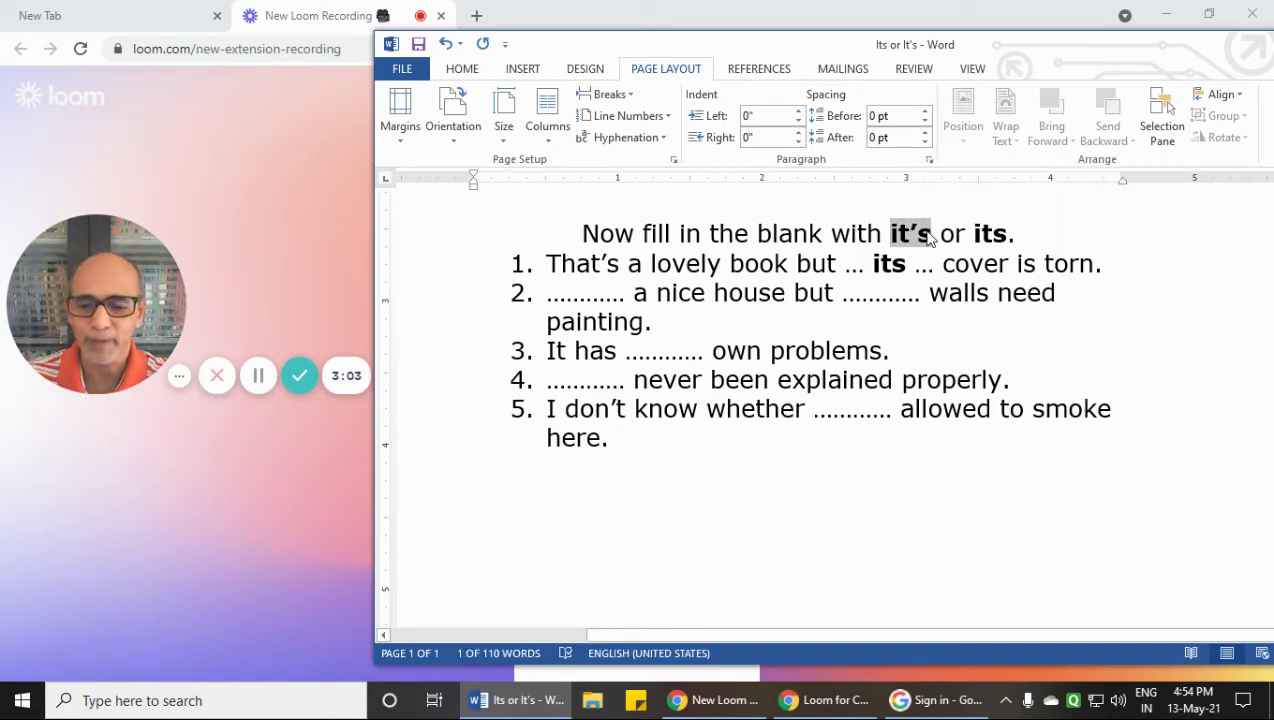
Paste bold it's into sentence 2's first blank and capitalize it to It's
{"action": "left_click", "coordinate": [587, 293]}
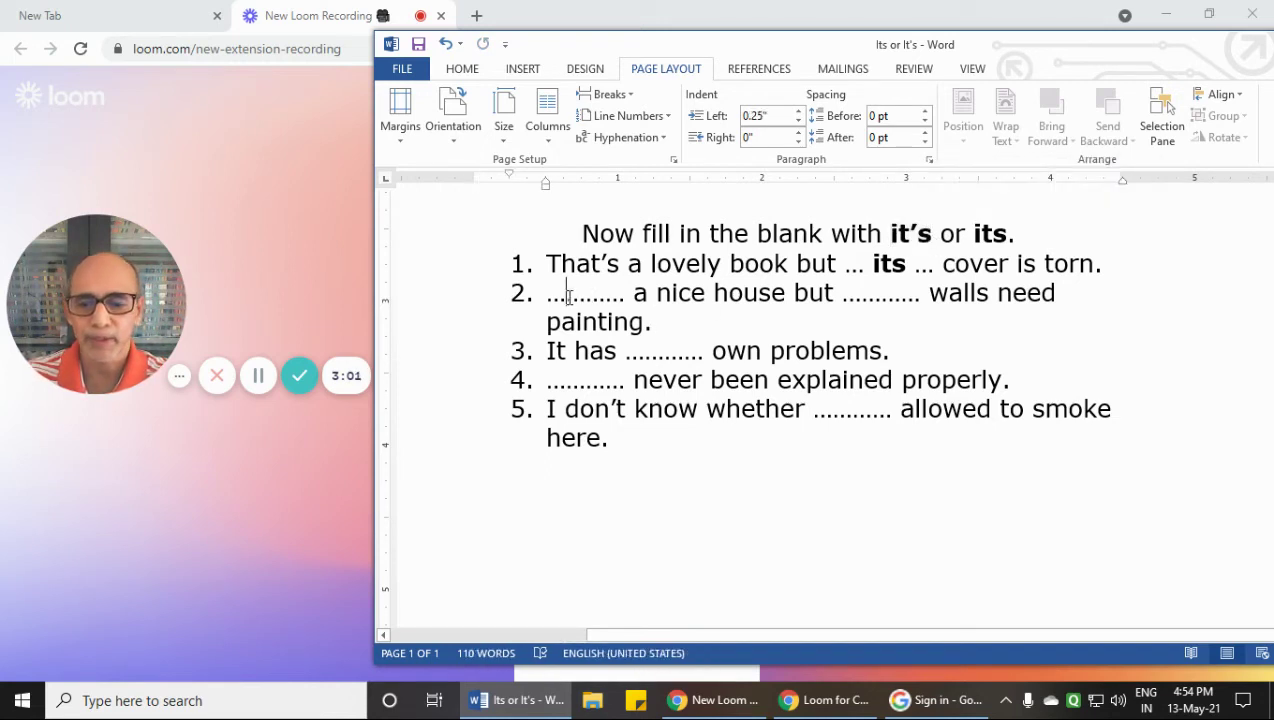
{"action": "key", "text": "ctrl+v"}
{"action": "left_click_drag", "start_coordinate": [575, 293], "coordinate": [583, 293]}
{"action": "type", "text": "I"}
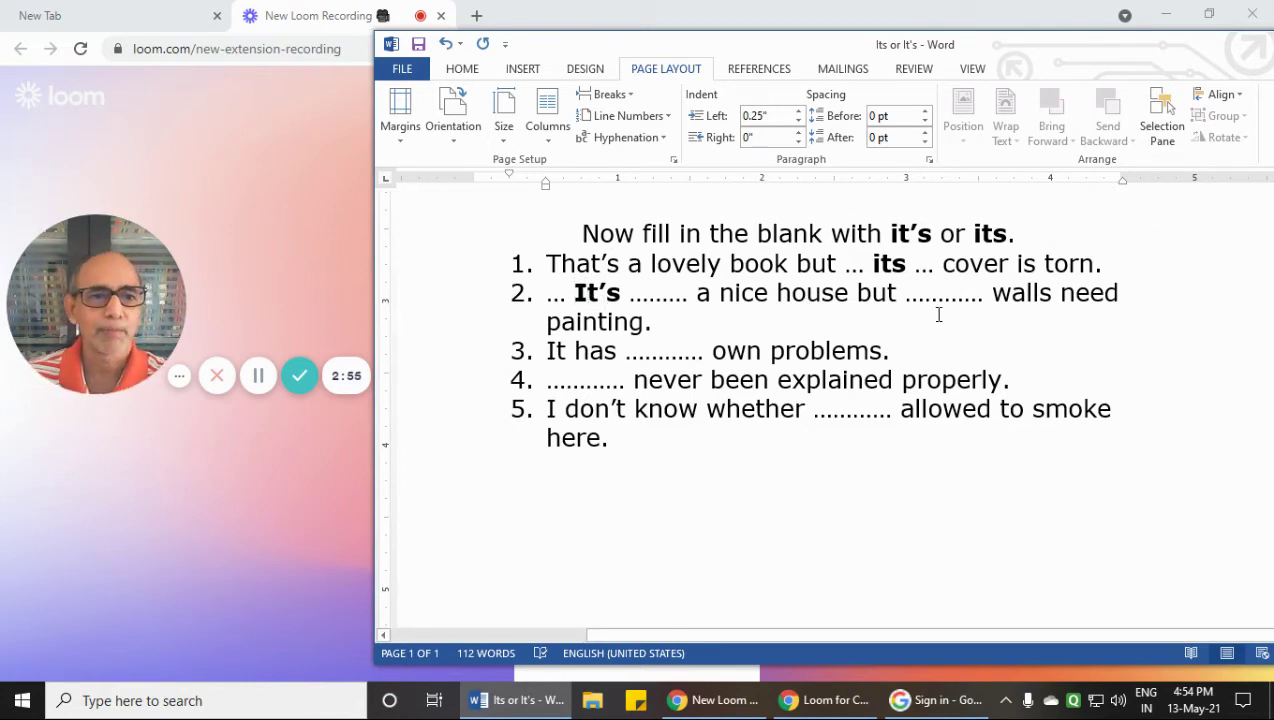
Paste bold its over the dots of sentence 2's second blank
{"action": "left_click_drag", "start_coordinate": [924, 292], "coordinate": [960, 295]}
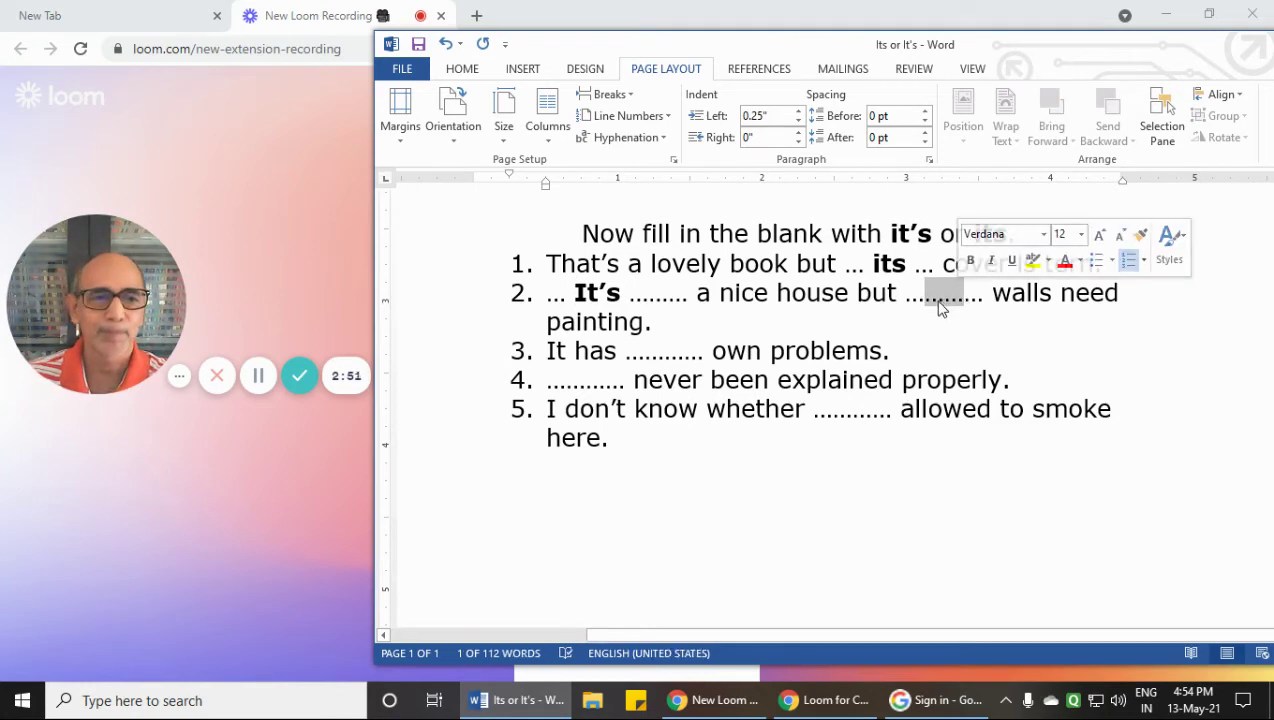
{"action": "type", "text": "its"}
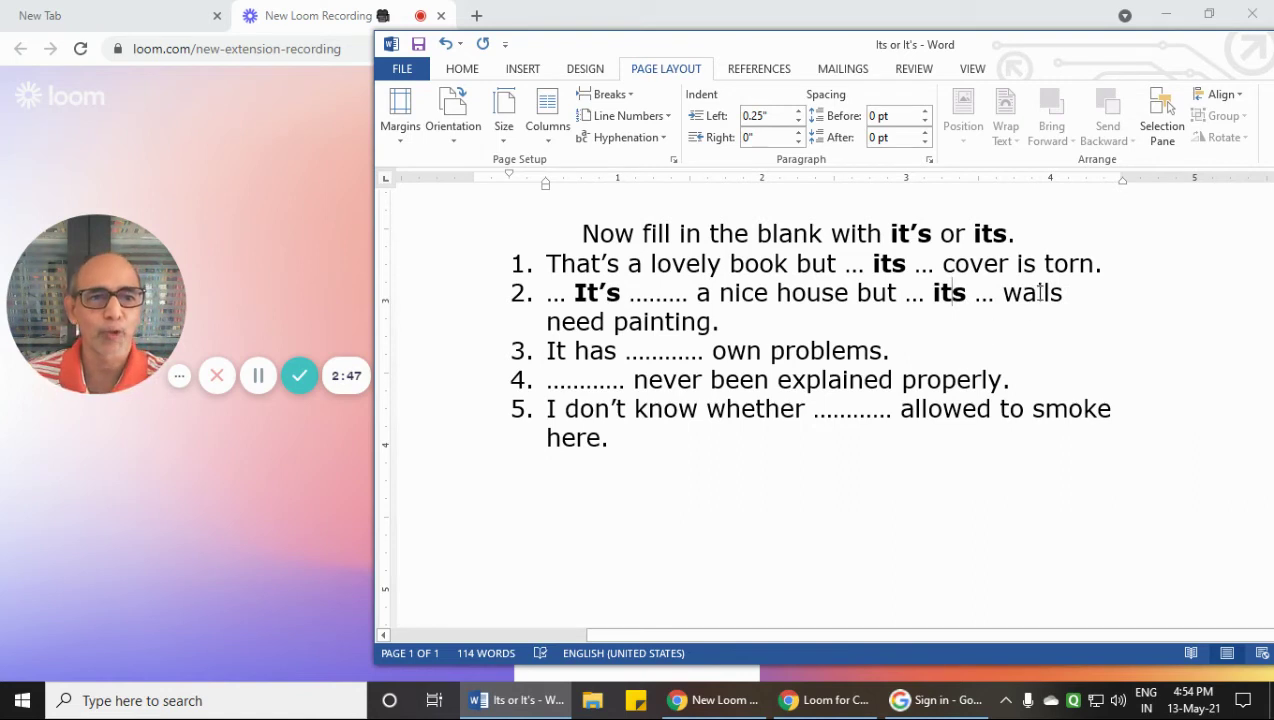
{"action": "left_click", "coordinate": [948, 294]}
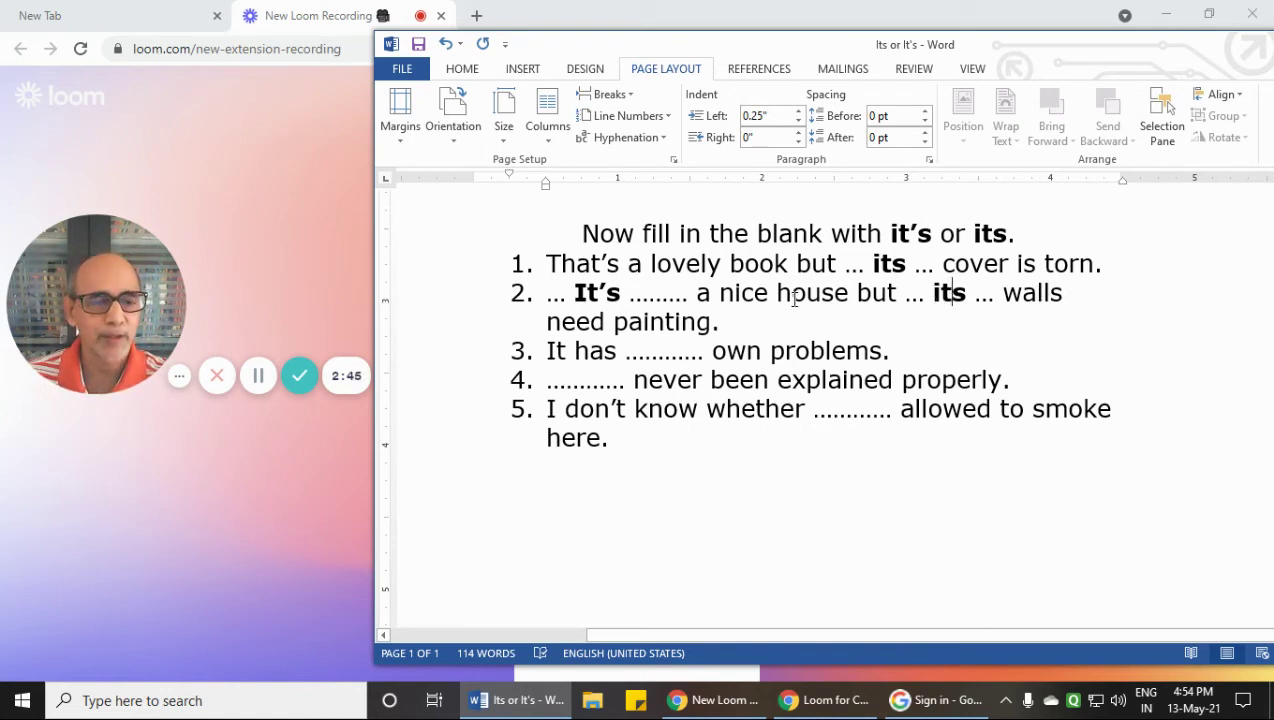
{"action": "double_click", "coordinate": [948, 293]}
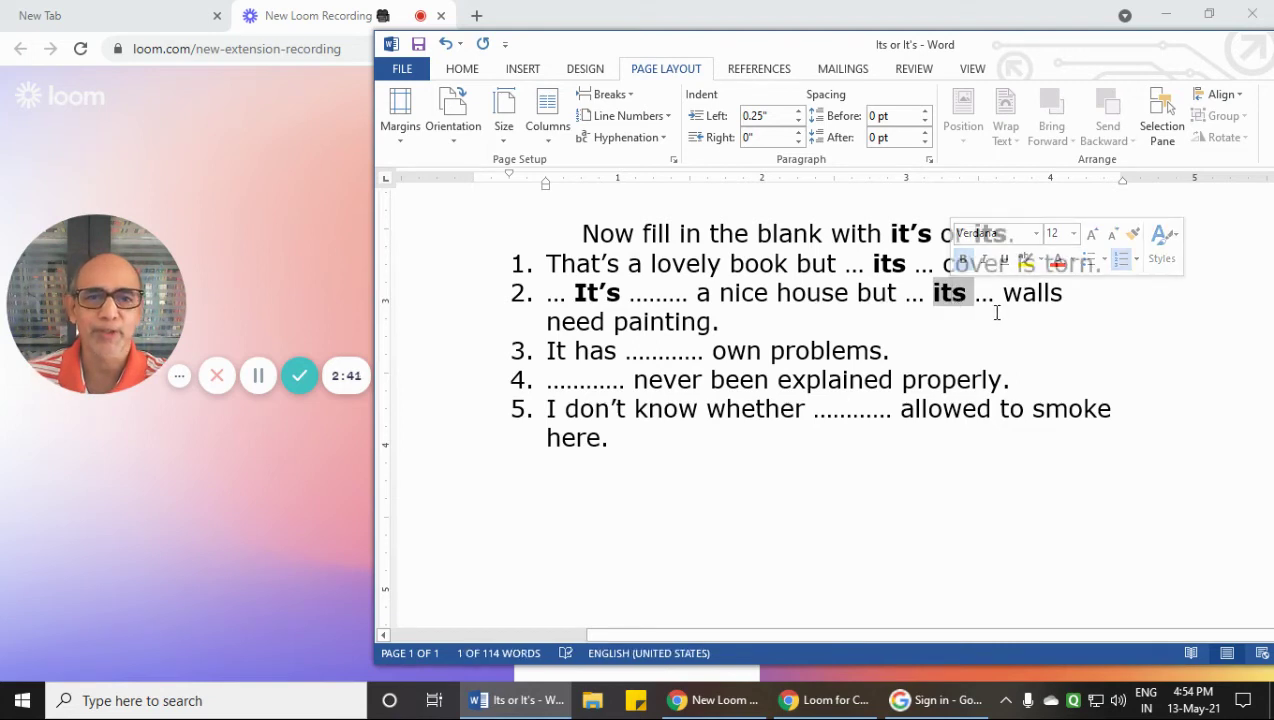
{"action": "key", "text": "Down"}
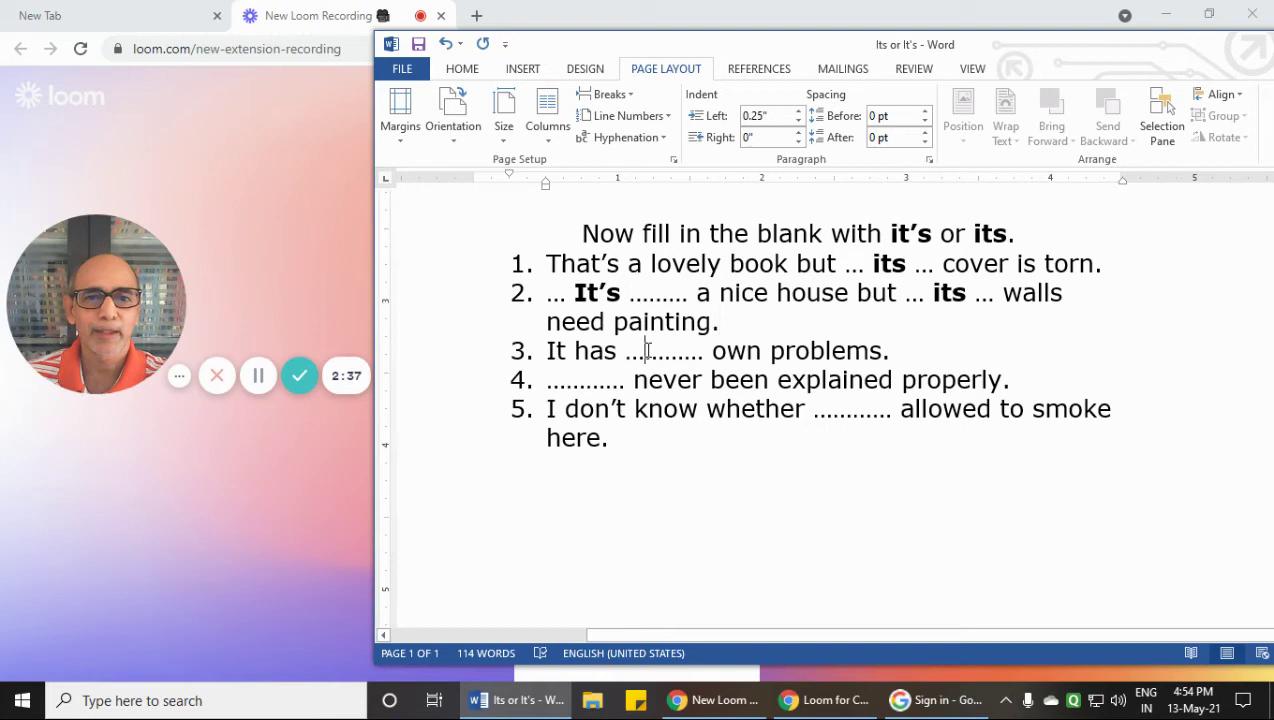
Copy the bold its and paste it over sentence 3's dotted blank
{"action": "double_click", "coordinate": [948, 293]}
{"action": "key", "text": "ctrl+c"}
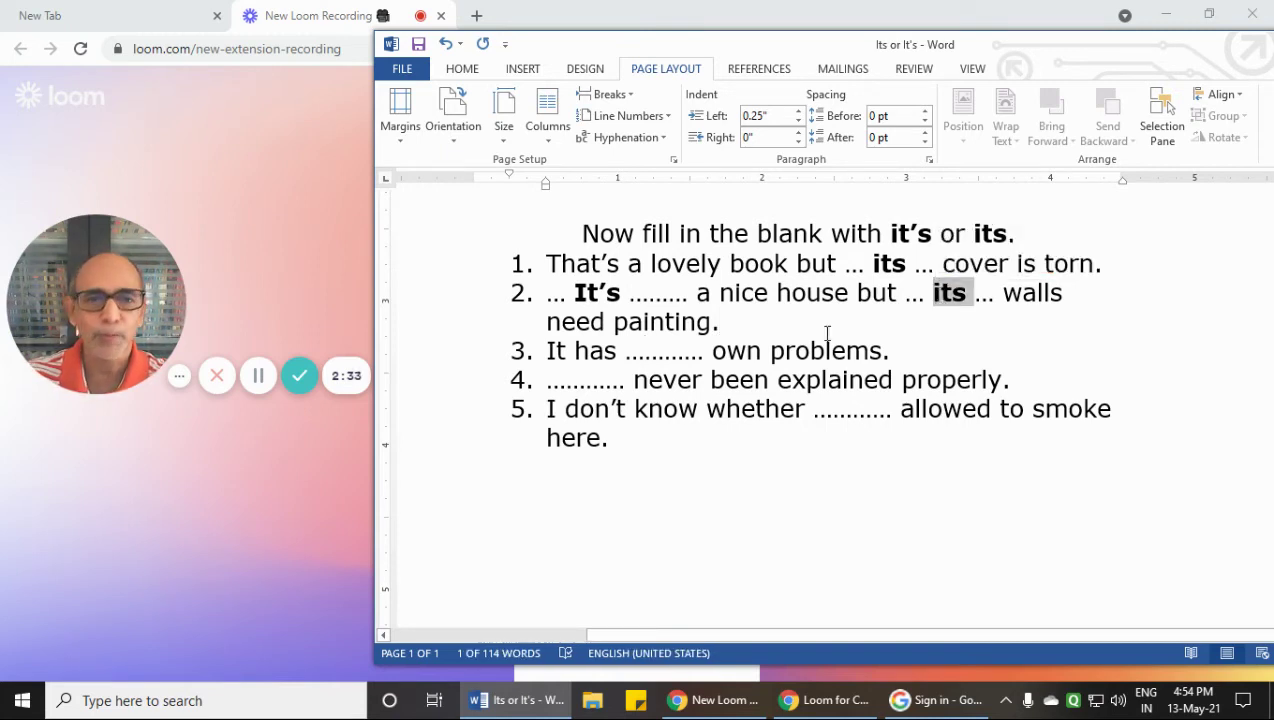
{"action": "left_click_drag", "start_coordinate": [643, 350], "coordinate": [681, 350]}
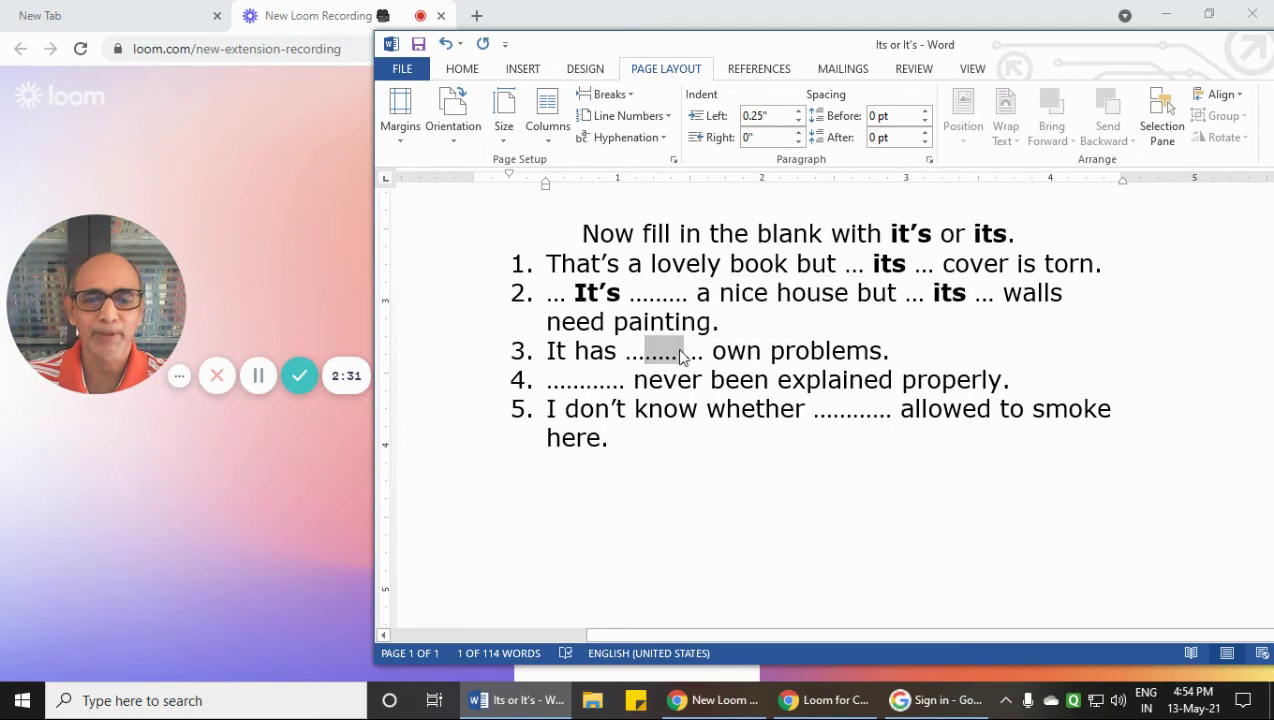
{"action": "key", "text": "ctrl+v"}
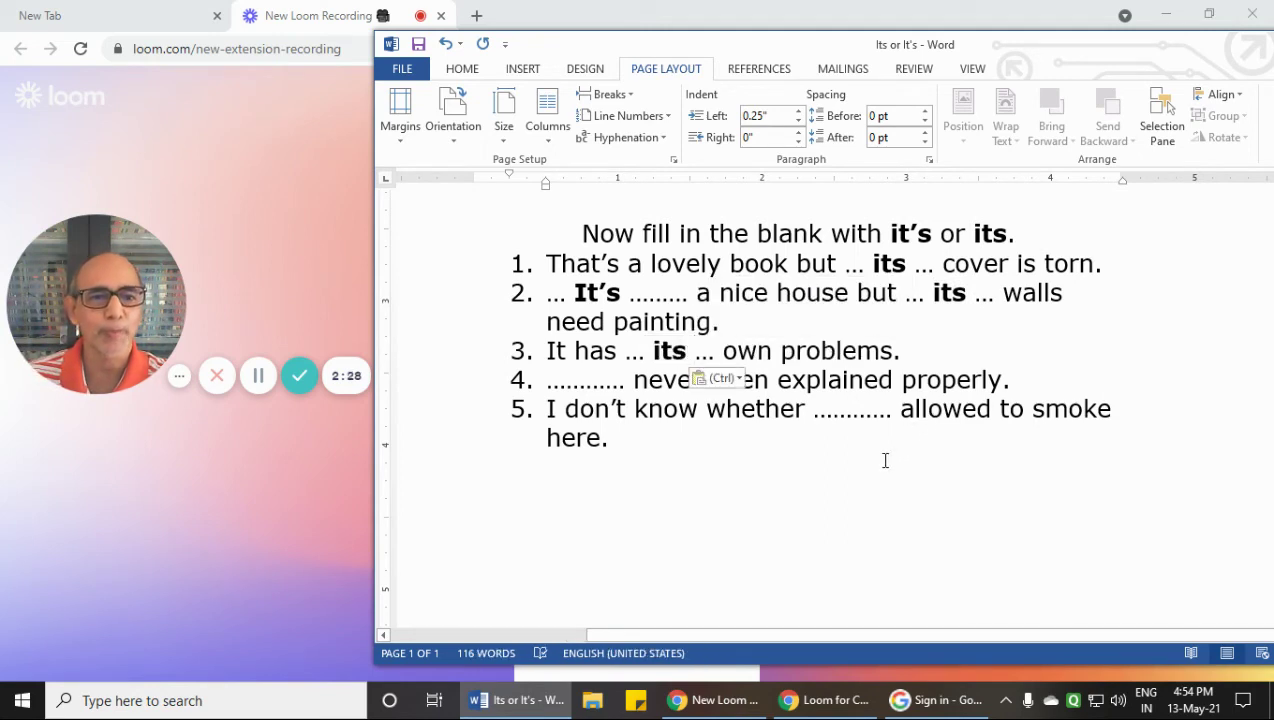
{"action": "left_click", "coordinate": [885, 460]}
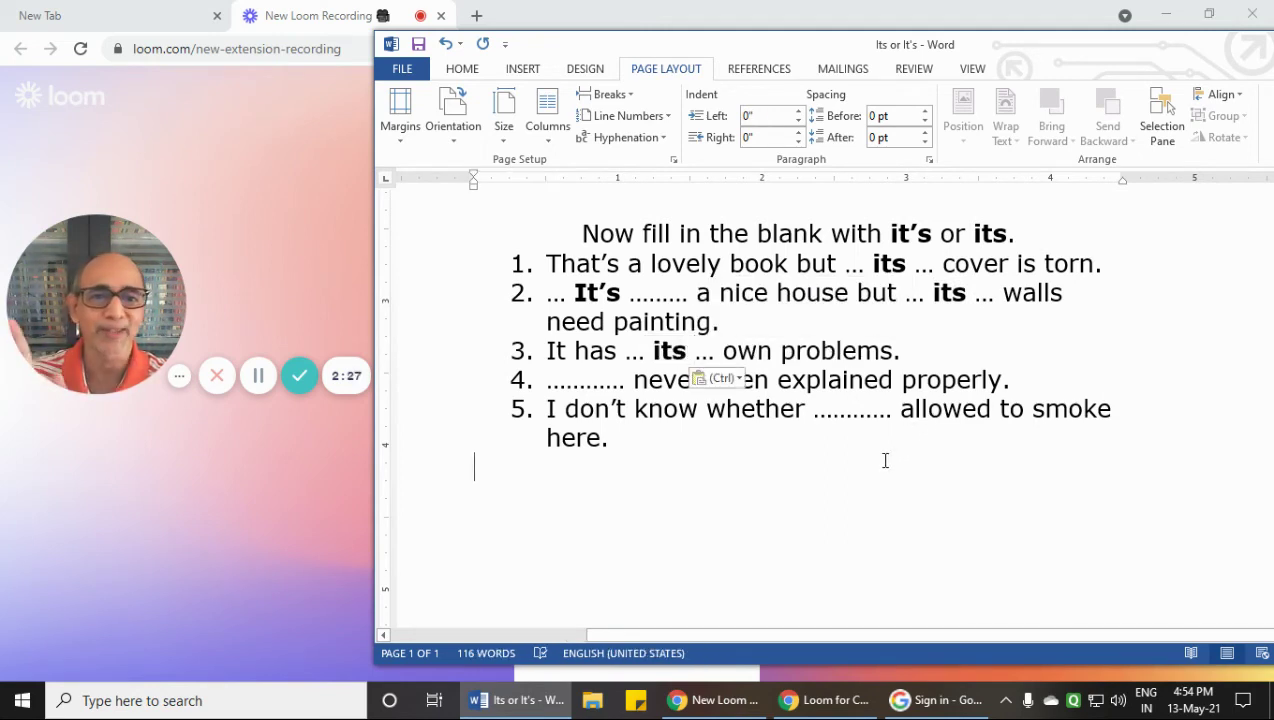
{"action": "left_click", "coordinate": [911, 349]}
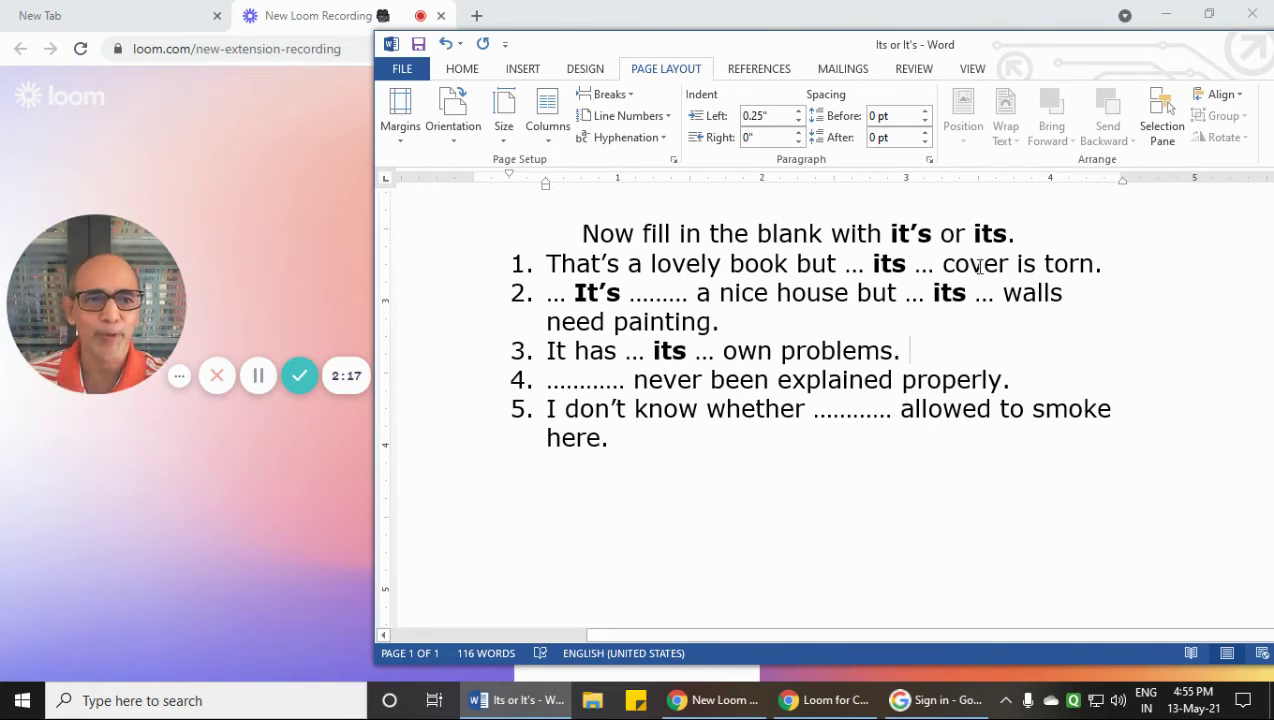
Fill sentence 4's blank with bold it's from the heading, capitalized to It's
{"action": "left_click_drag", "start_coordinate": [893, 234], "coordinate": [927, 239]}
{"action": "key", "text": "ctrl+c"}
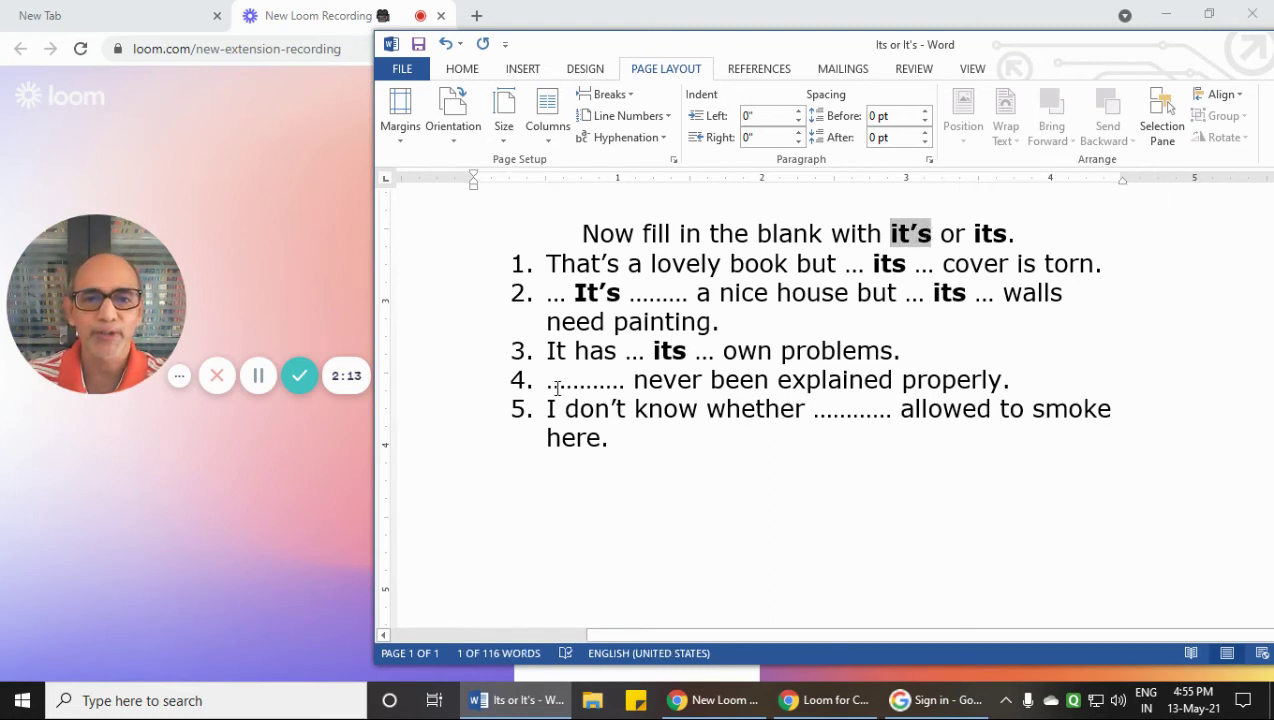
{"action": "left_click_drag", "start_coordinate": [564, 386], "coordinate": [594, 387]}
{"action": "key", "text": "ctrl+v"}
{"action": "key", "text": "BackSpace"}
{"action": "type", "text": "I"}
{"action": "left_click", "coordinate": [705, 474]}
Paste bold it's over the dotted blank in sentence 5
{"action": "left_click_drag", "start_coordinate": [829, 414], "coordinate": [883, 411]}
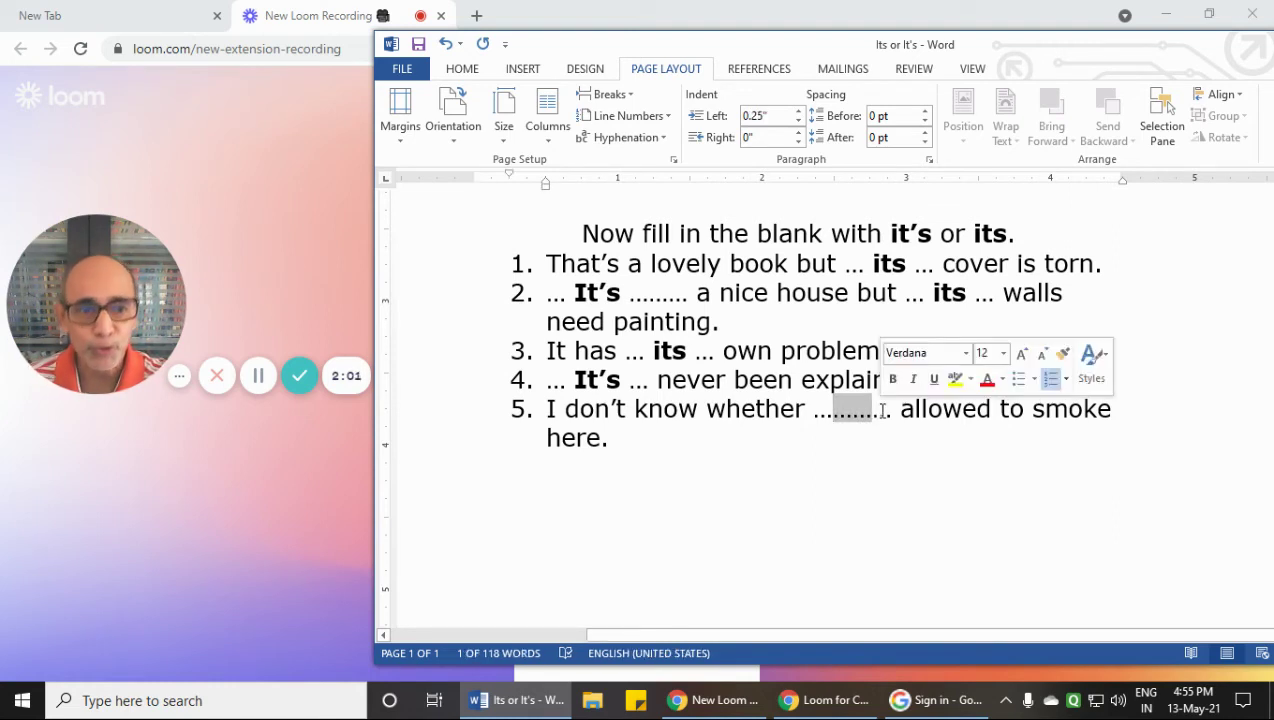
{"action": "left_click", "coordinate": [862, 436]}
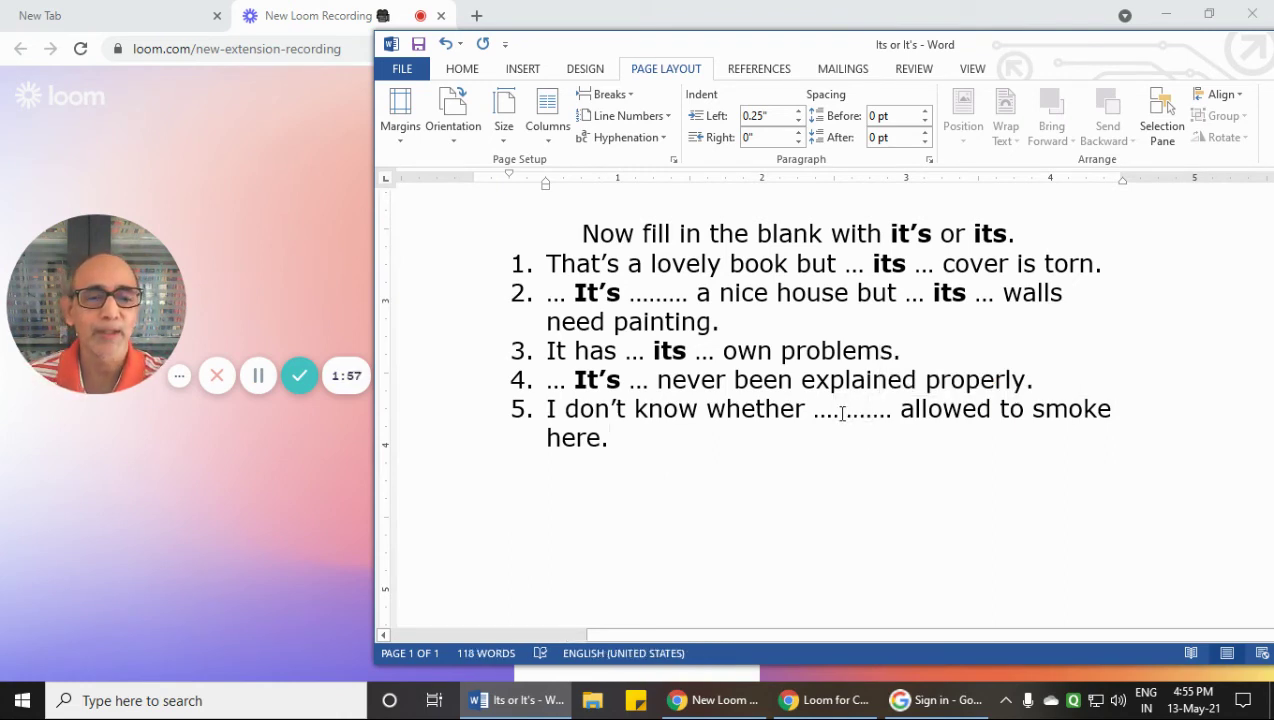
{"action": "left_click_drag", "start_coordinate": [830, 413], "coordinate": [870, 419]}
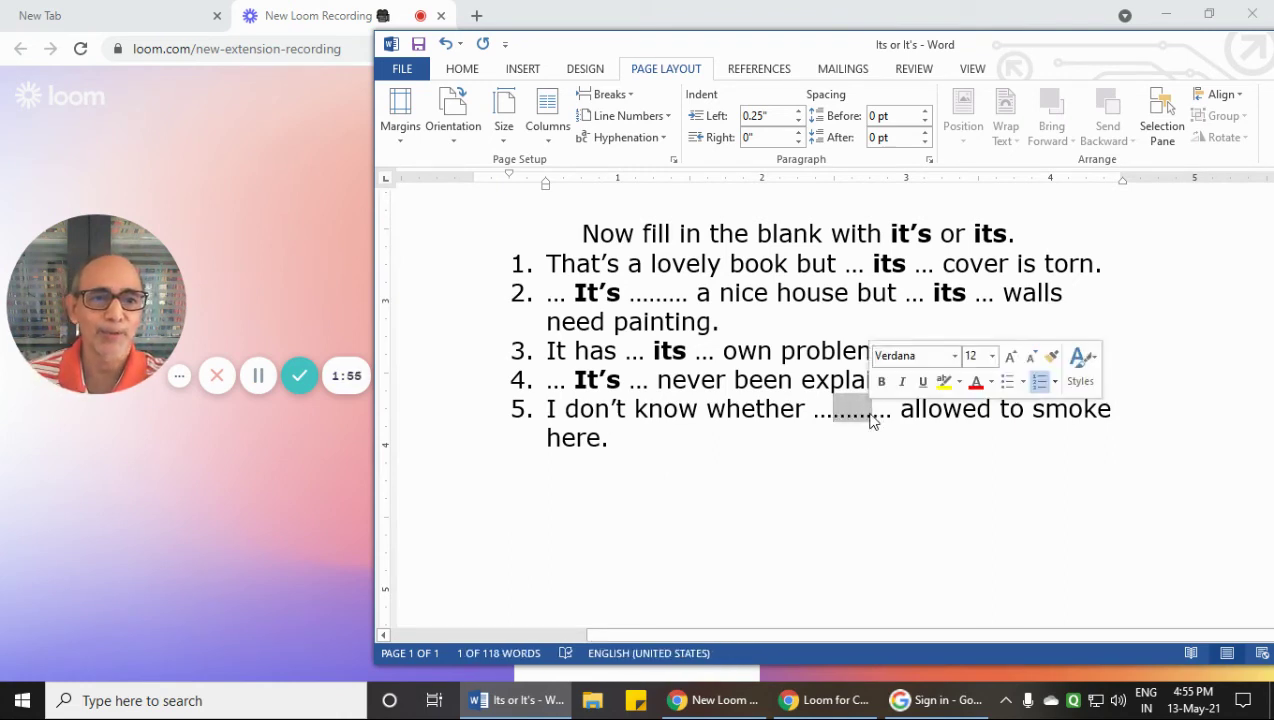
{"action": "key", "text": "ctrl+v"}
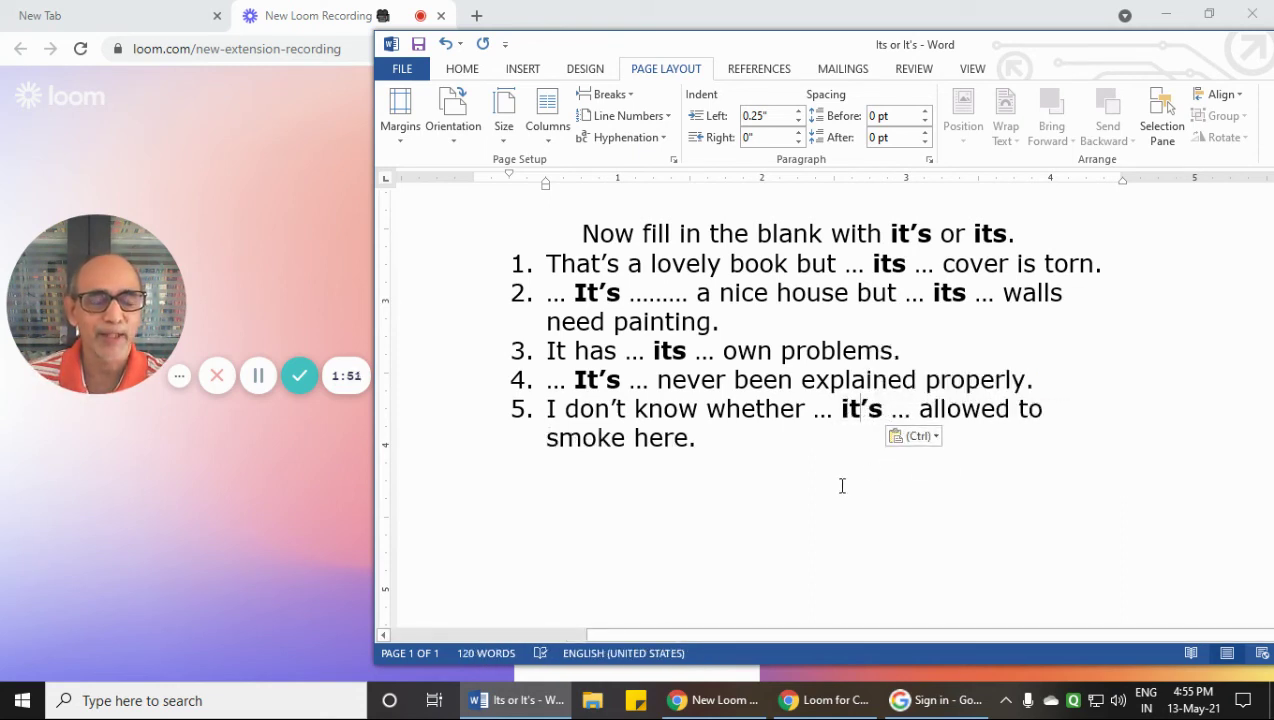
Click the empty area below the completed exercise list
{"action": "left_click", "coordinate": [822, 486]}
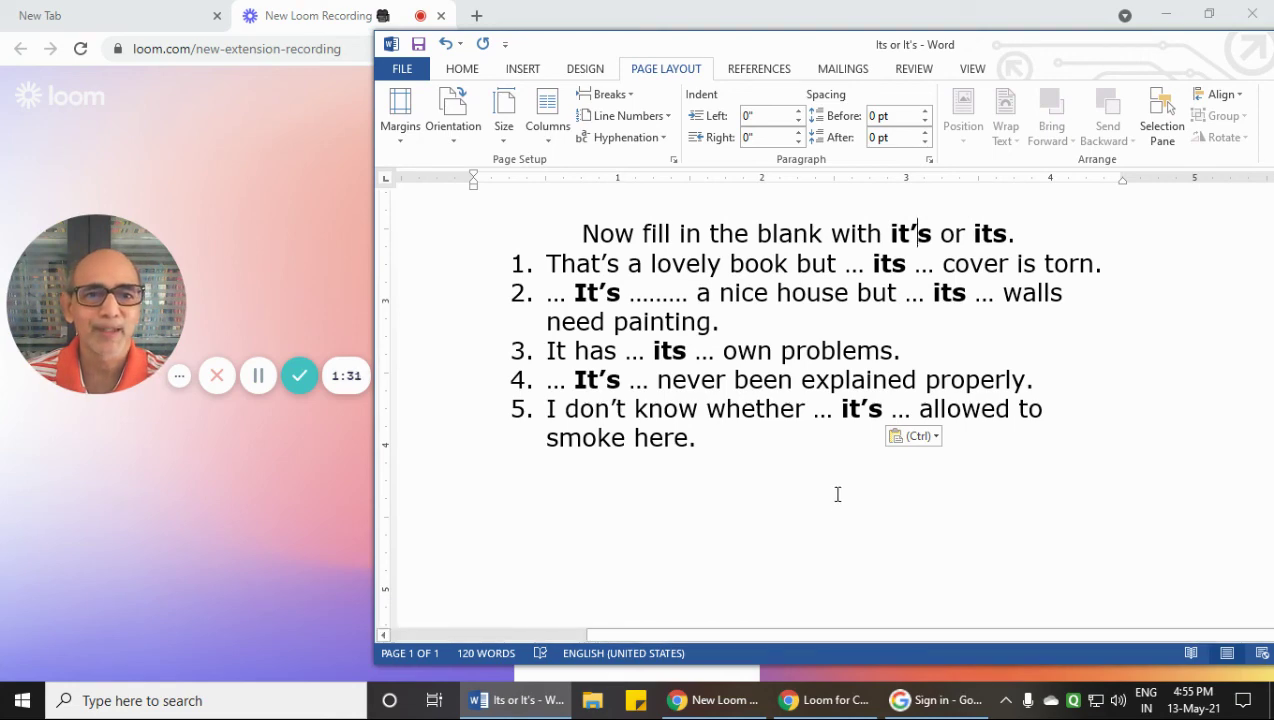
{"action": "scroll", "coordinate": [838, 494], "scroll_direction": "up", "scroll_amount": 4}
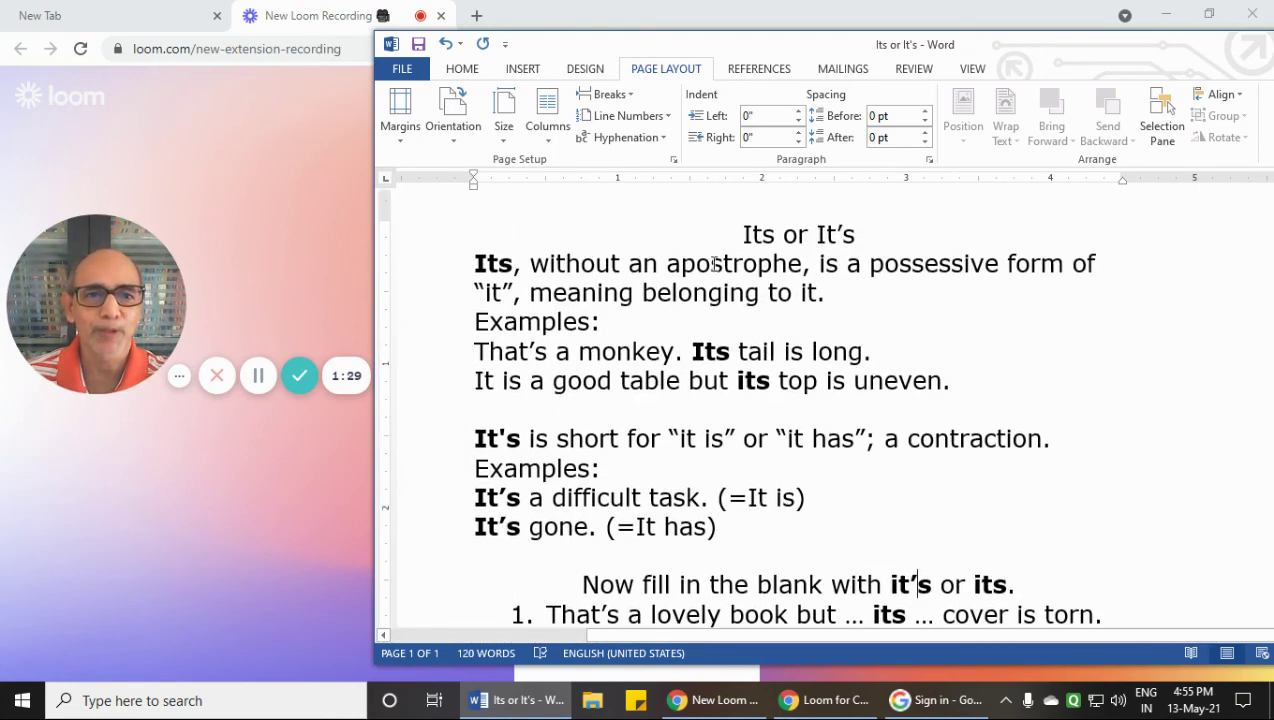
{"action": "left_click_drag", "start_coordinate": [742, 233], "coordinate": [777, 238]}
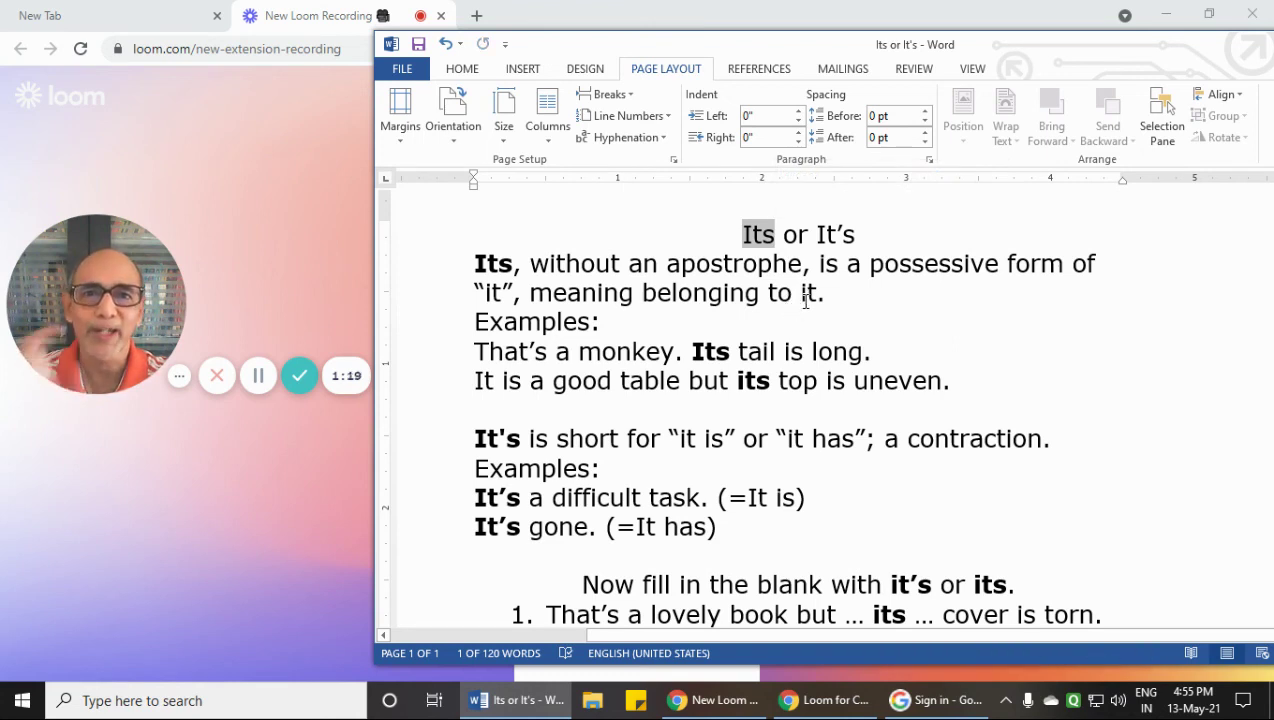
{"action": "left_click_drag", "start_coordinate": [816, 234], "coordinate": [855, 232]}
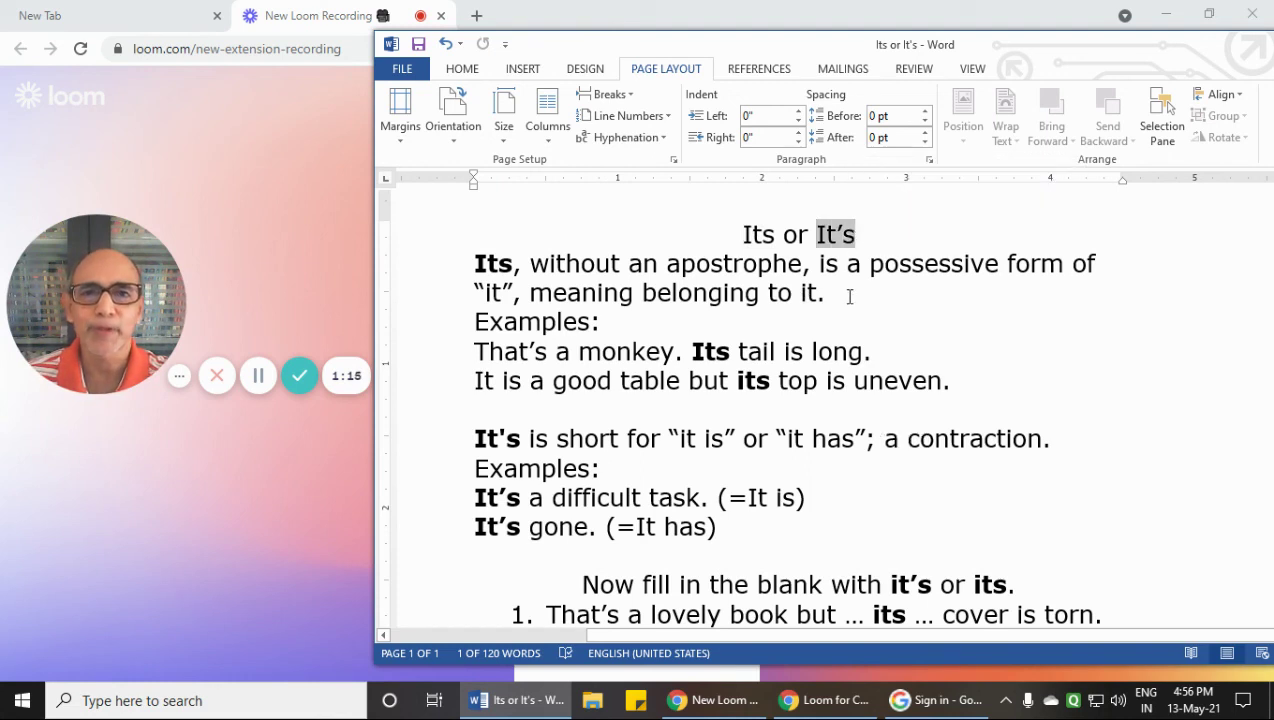